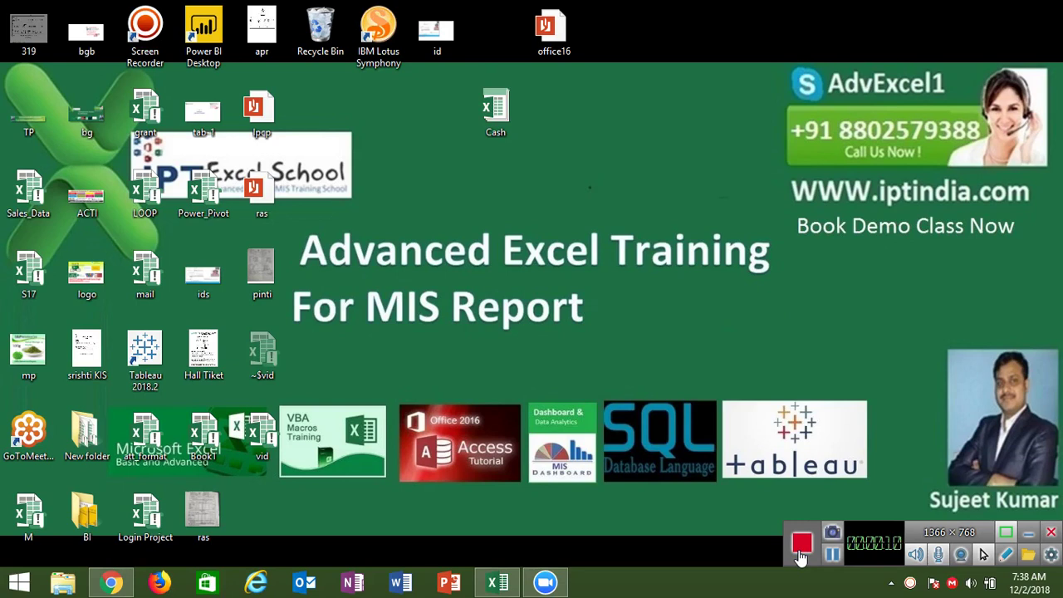
# Step: Bring the Excel workbook 'vid' with the sales tables to the front
pyautogui.click(799, 551)
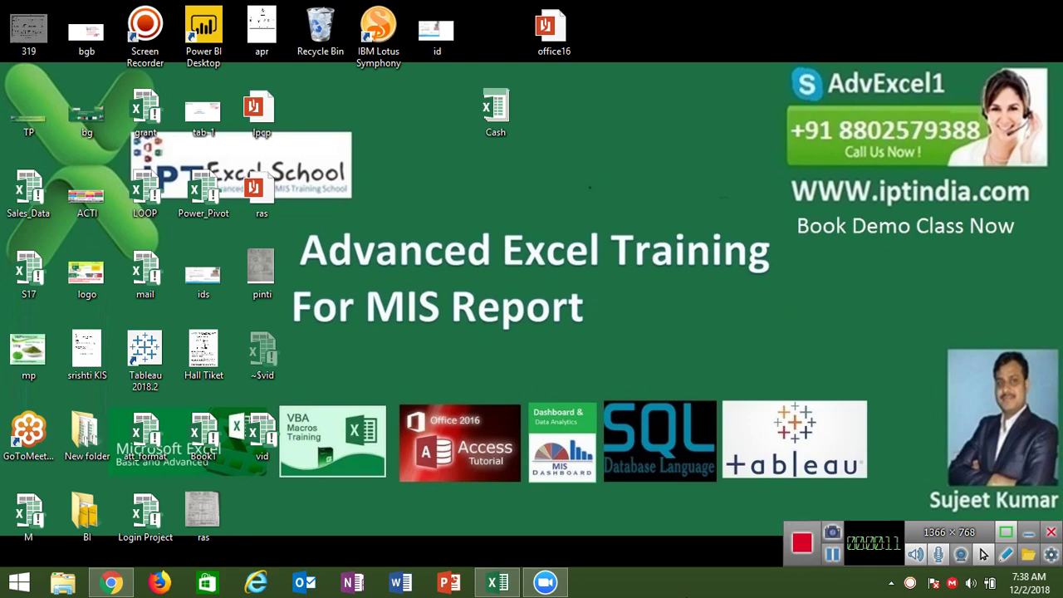
pyautogui.click(499, 584)
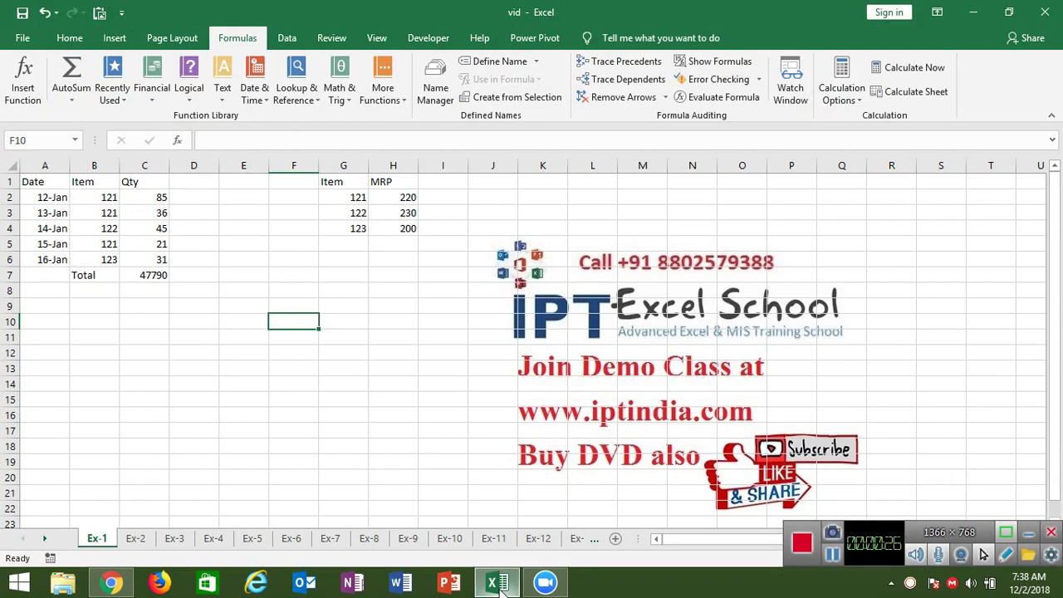
# Step: Fill the Date/Item/Qty headers A1:C1 green and put all borders on A1:C6
pyautogui.click(97, 228)
pyautogui.moveTo(51, 182); pyautogui.dragTo(150, 181)
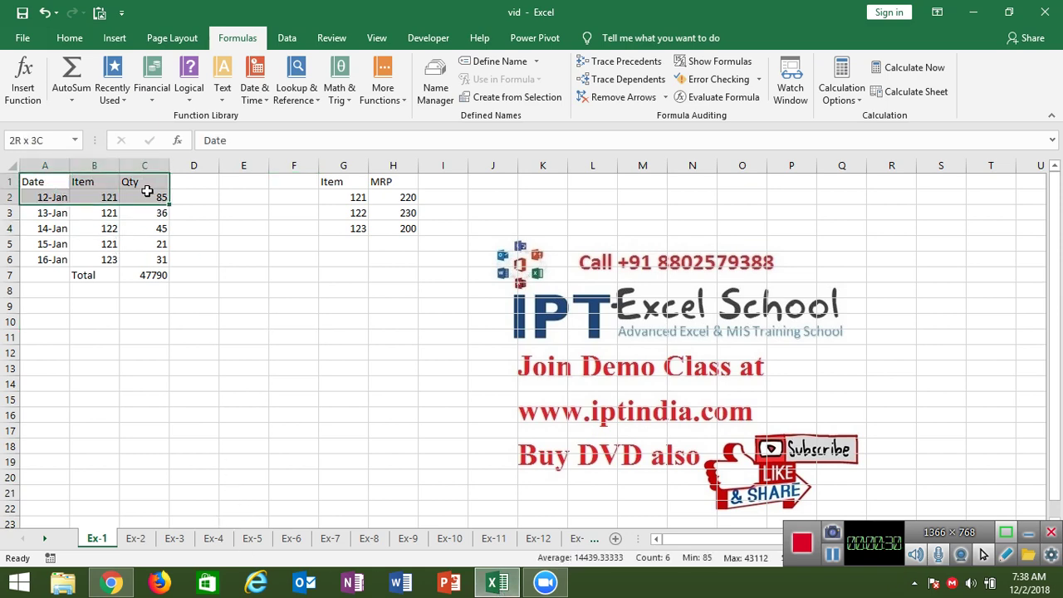
pyautogui.click(70, 38)
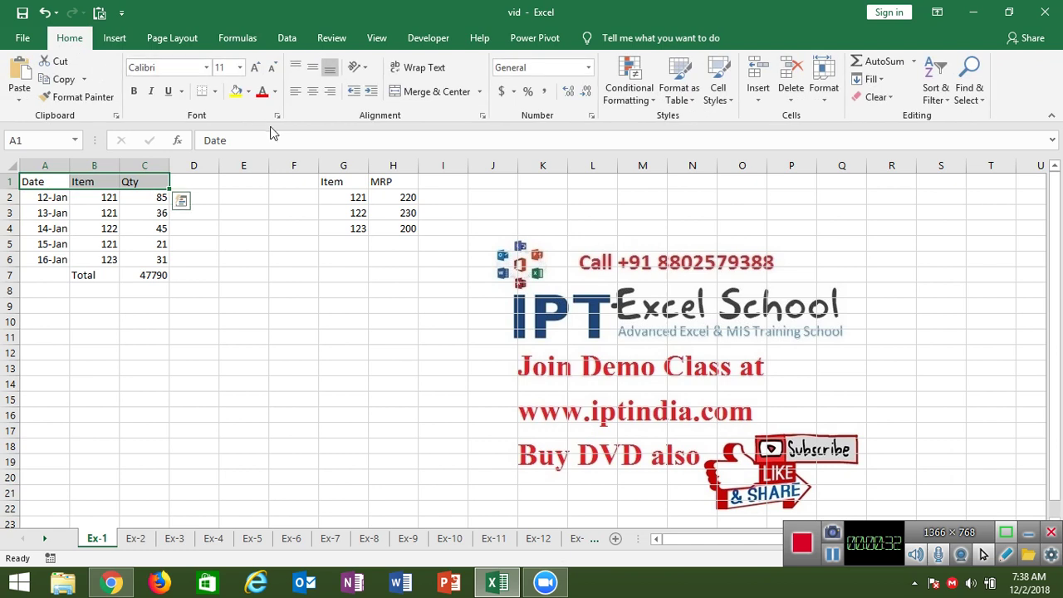
pyautogui.click(247, 92)
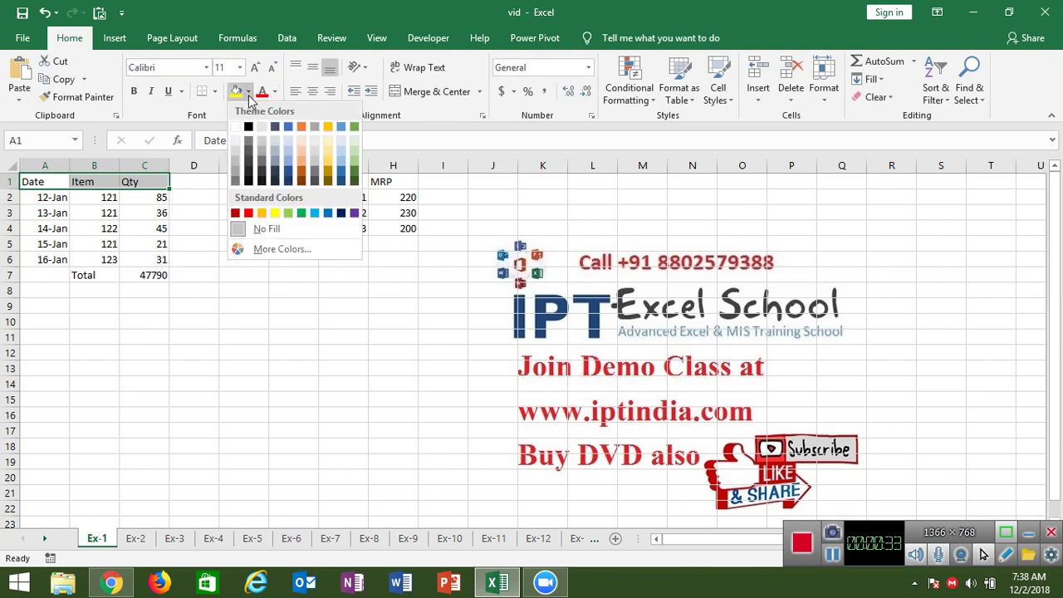
pyautogui.click(303, 214)
pyautogui.click(50, 200)
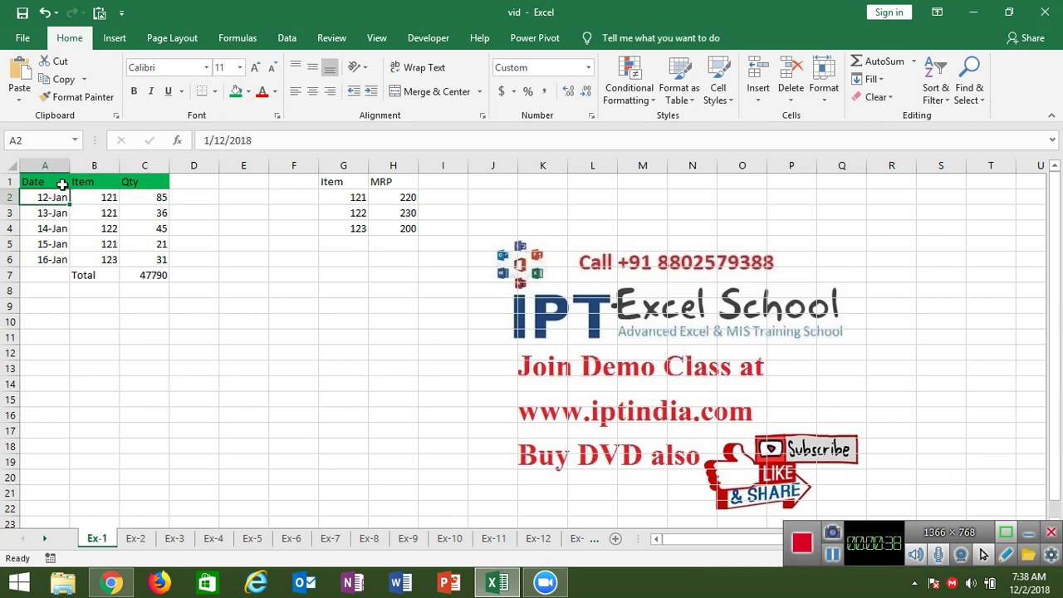
pyautogui.moveTo(52, 180); pyautogui.dragTo(154, 257)
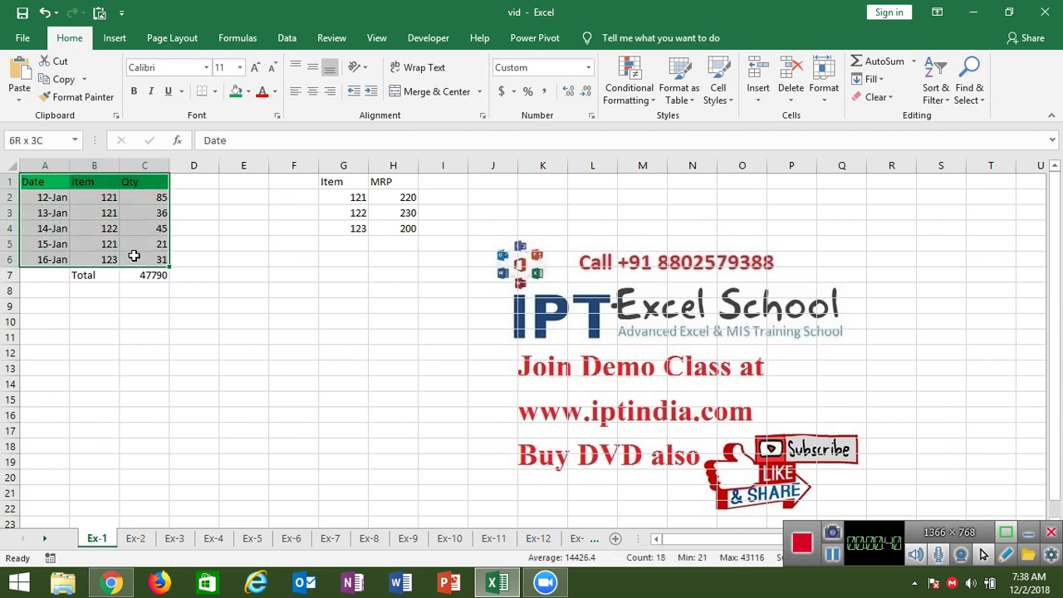
pyautogui.click(215, 92)
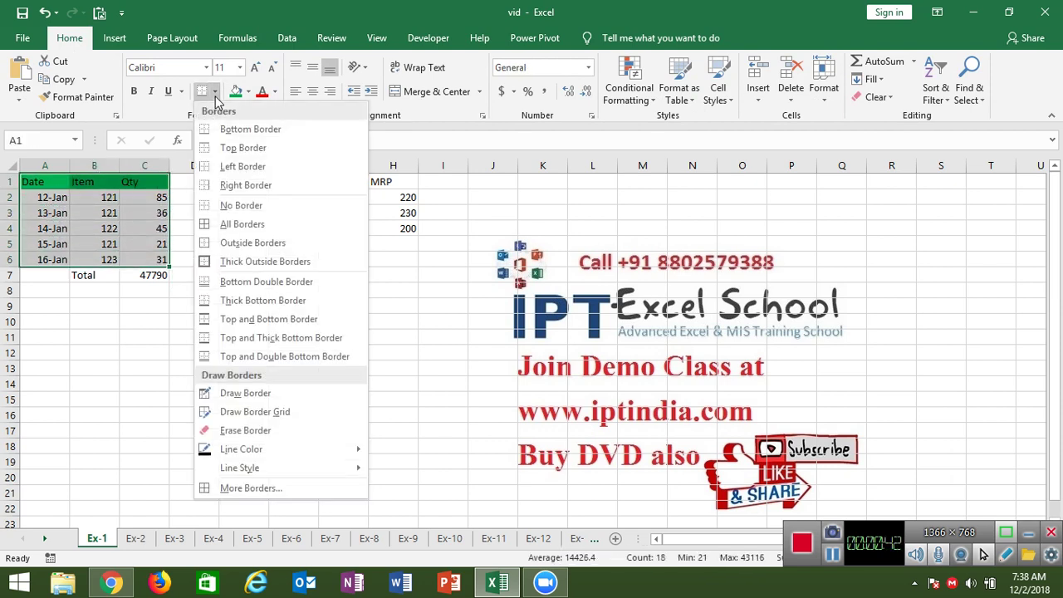
pyautogui.click(213, 230)
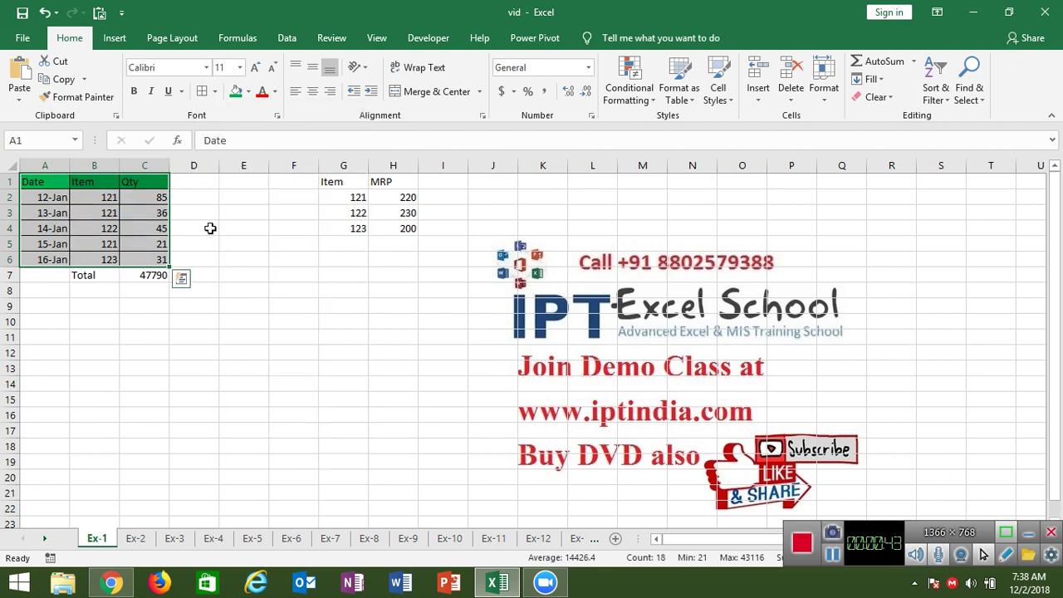
pyautogui.click(163, 229)
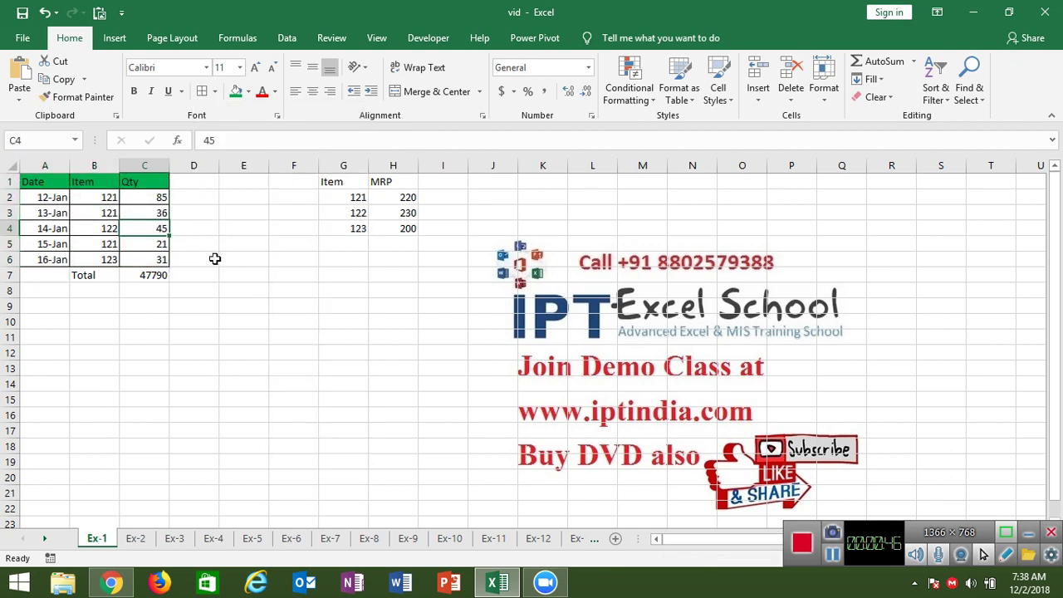
# Step: Fill the Item/MRP headers green and put all borders on G1:H4
pyautogui.moveTo(406, 197); pyautogui.dragTo(406, 228)
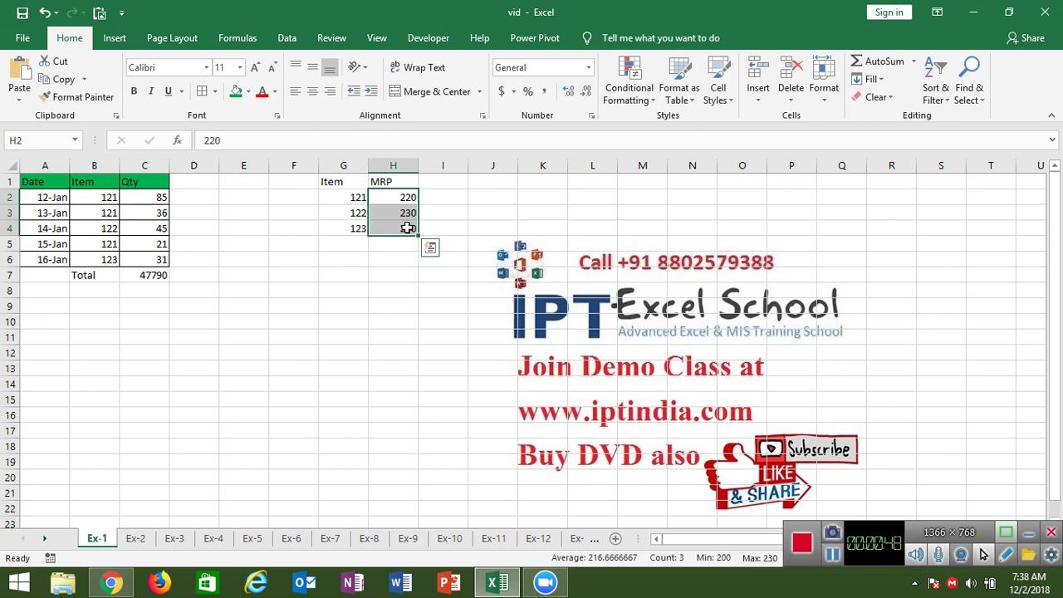
pyautogui.moveTo(325, 181); pyautogui.dragTo(381, 181)
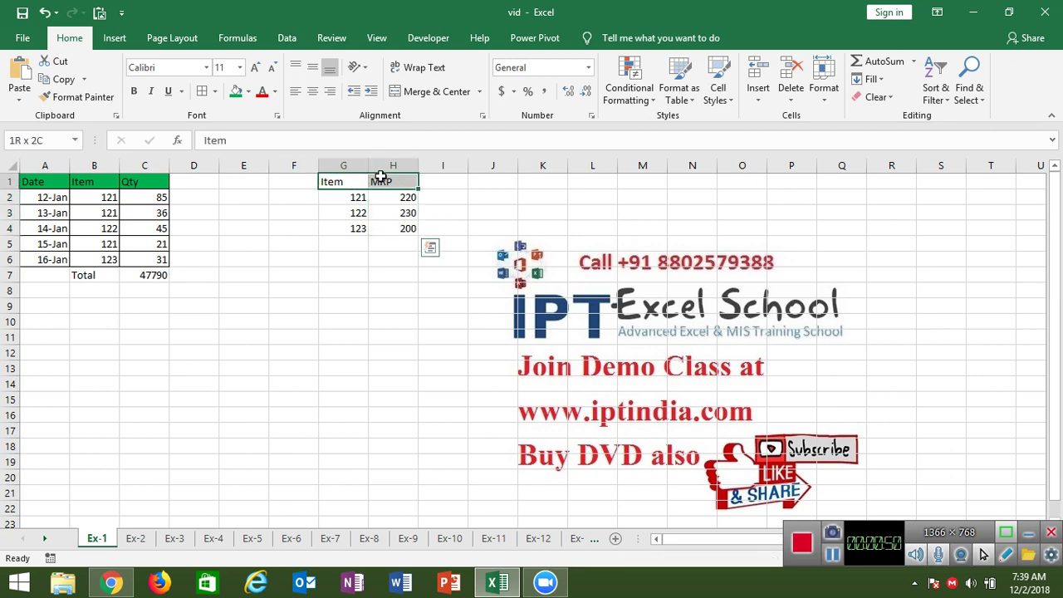
pyautogui.click(236, 91)
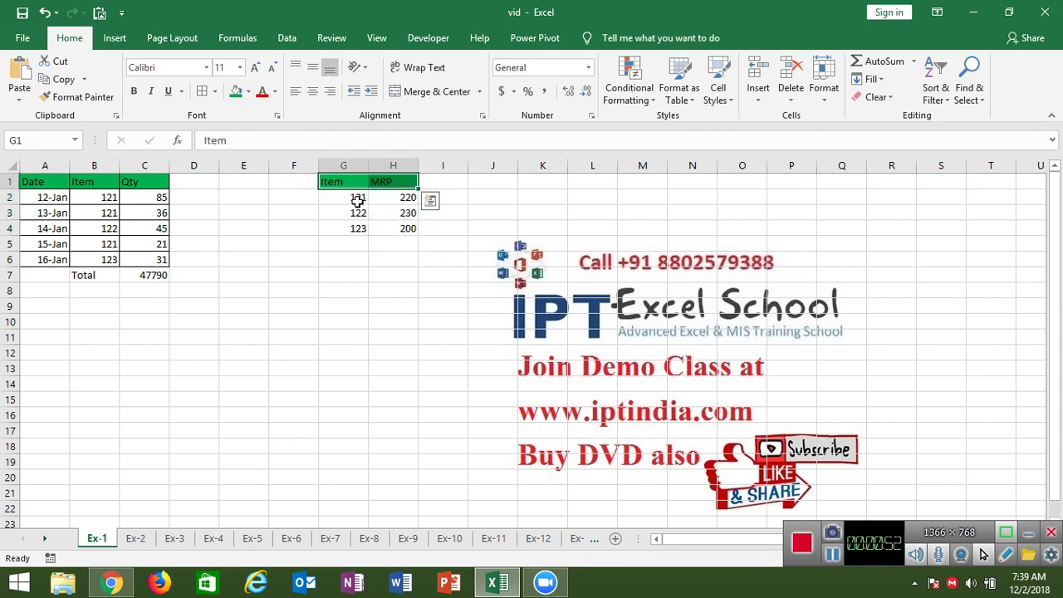
pyautogui.moveTo(357, 200)
pyautogui.mouseDown()
pyautogui.moveTo(385, 203)
pyautogui.moveTo(342, 182)
pyautogui.moveTo(382, 228)
pyautogui.mouseUp()
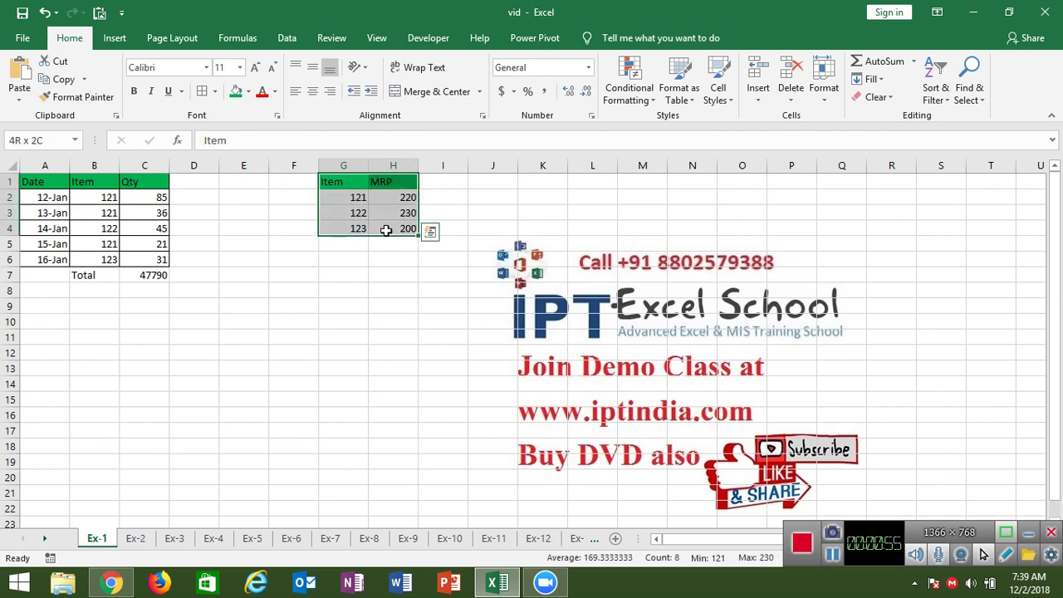
pyautogui.click(201, 91)
# Step: Enter a VLOOKUP in D2 looking up item B2 in the range G2:H4
pyautogui.click(192, 199)
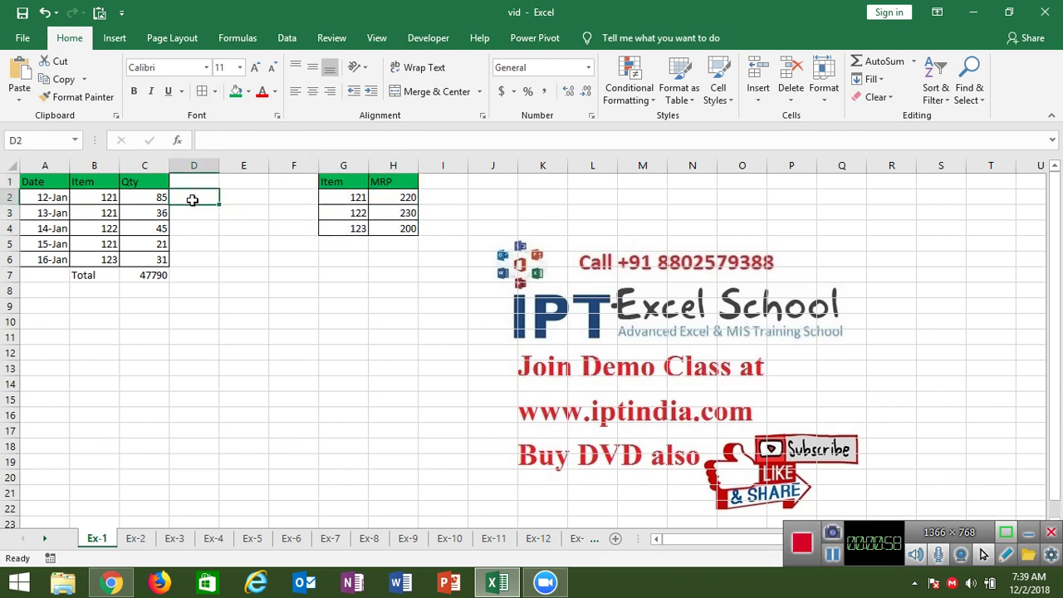
pyautogui.write('=')
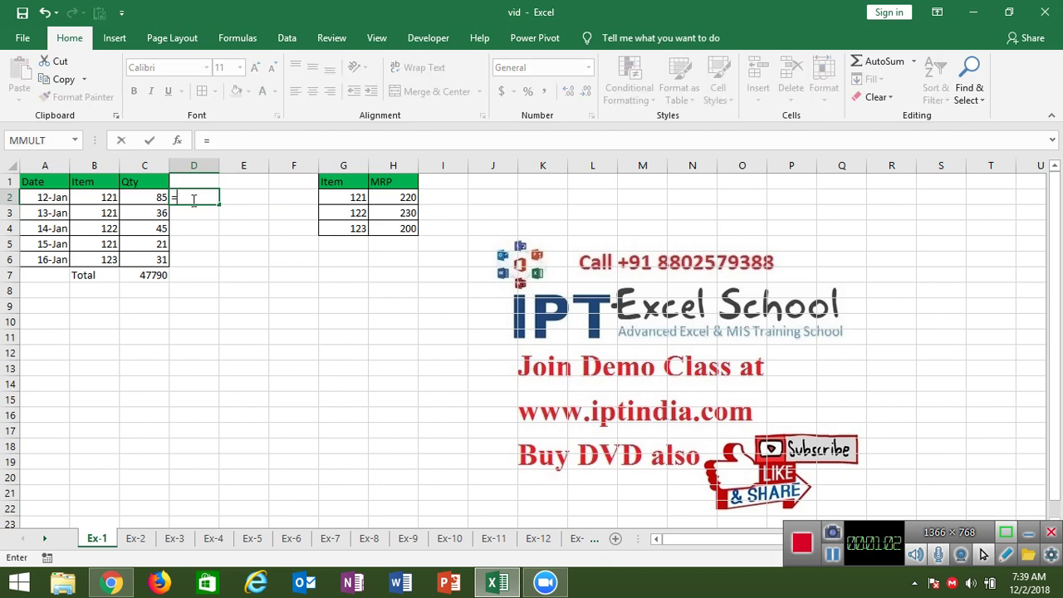
pyautogui.write('vl')
pyautogui.press('Tab')
pyautogui.press('Left')
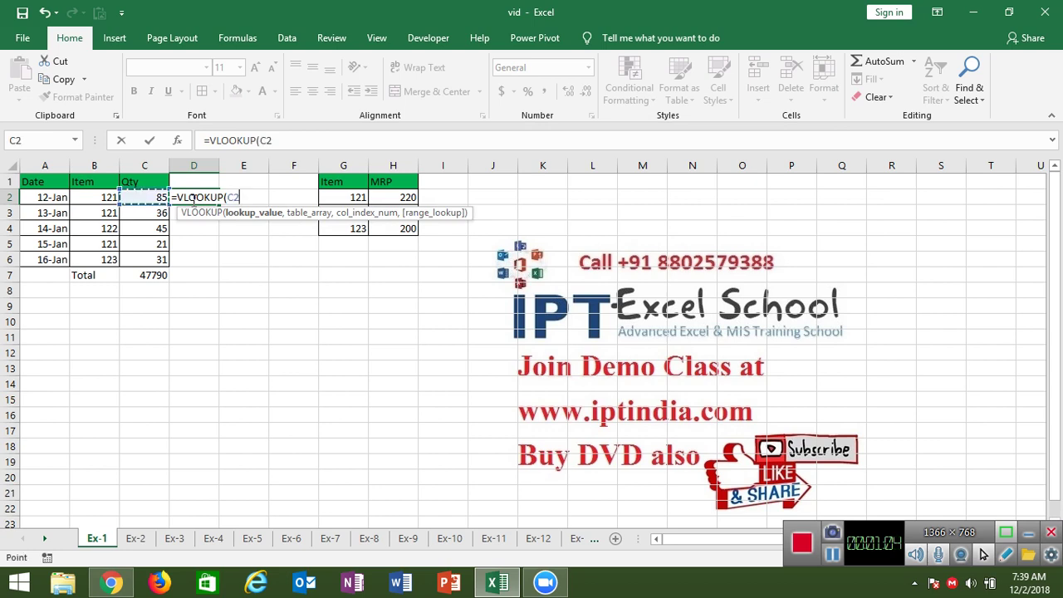
pyautogui.press('Left')
pyautogui.write(',')
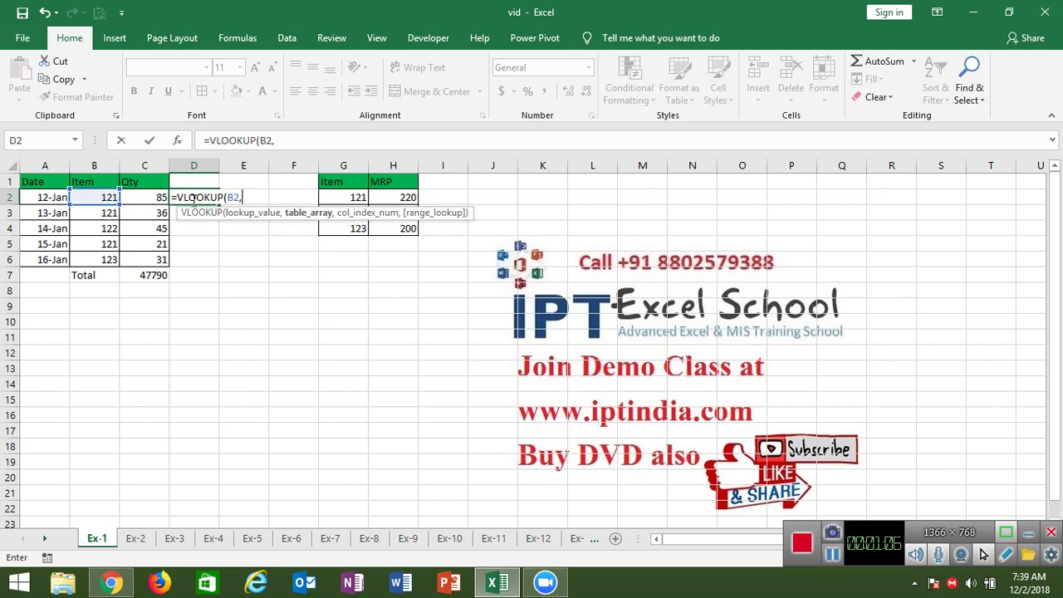
pyautogui.moveTo(357, 197)
pyautogui.mouseDown()
pyautogui.moveTo(384, 205)
pyautogui.moveTo(391, 221)
pyautogui.mouseUp()
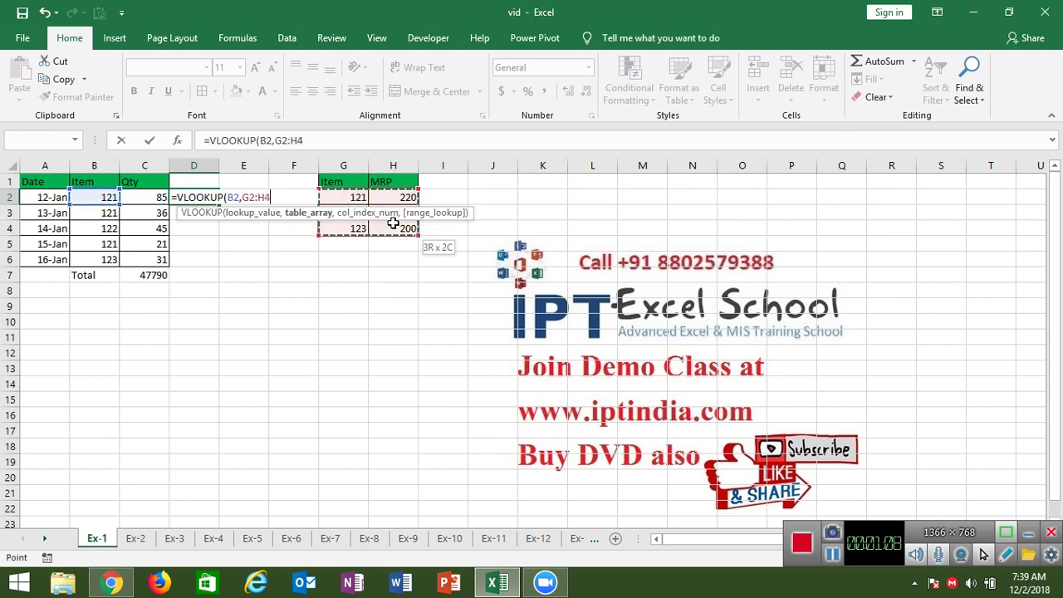
pyautogui.write(',')
pyautogui.press('Return')
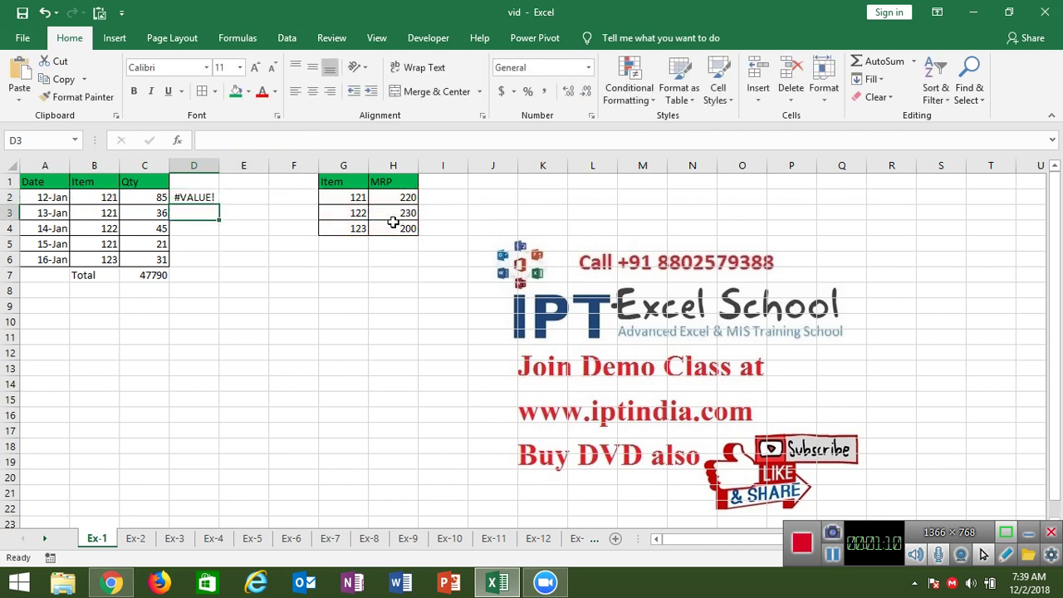
# Step: Revise the D2 VLOOKUP by replacing its closing bracket with a comma, then recommit it
pyautogui.press('Up')
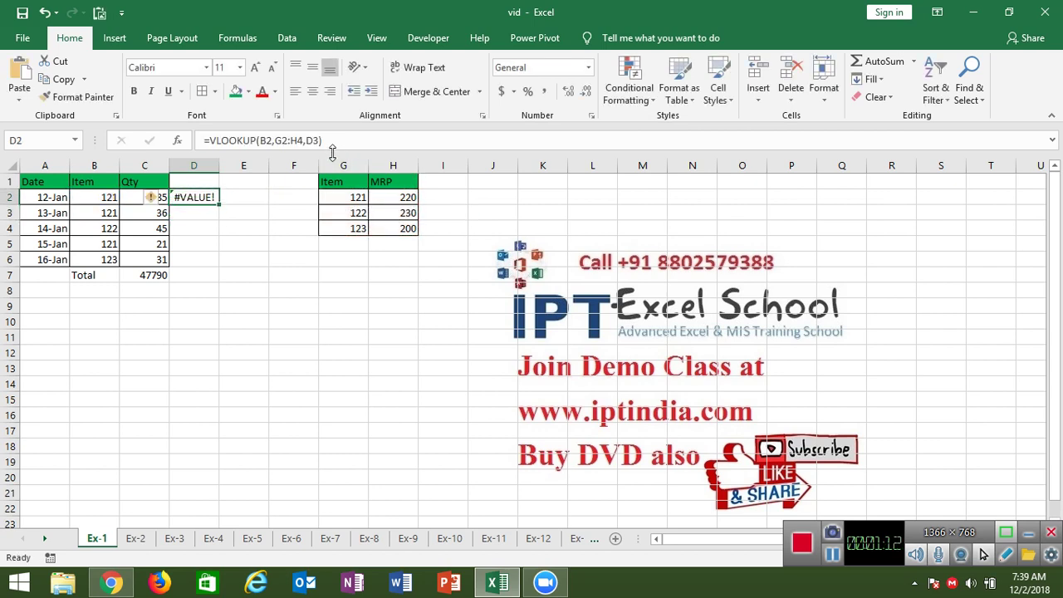
pyautogui.click(329, 141)
pyautogui.press('BackSpace')
pyautogui.write(',')
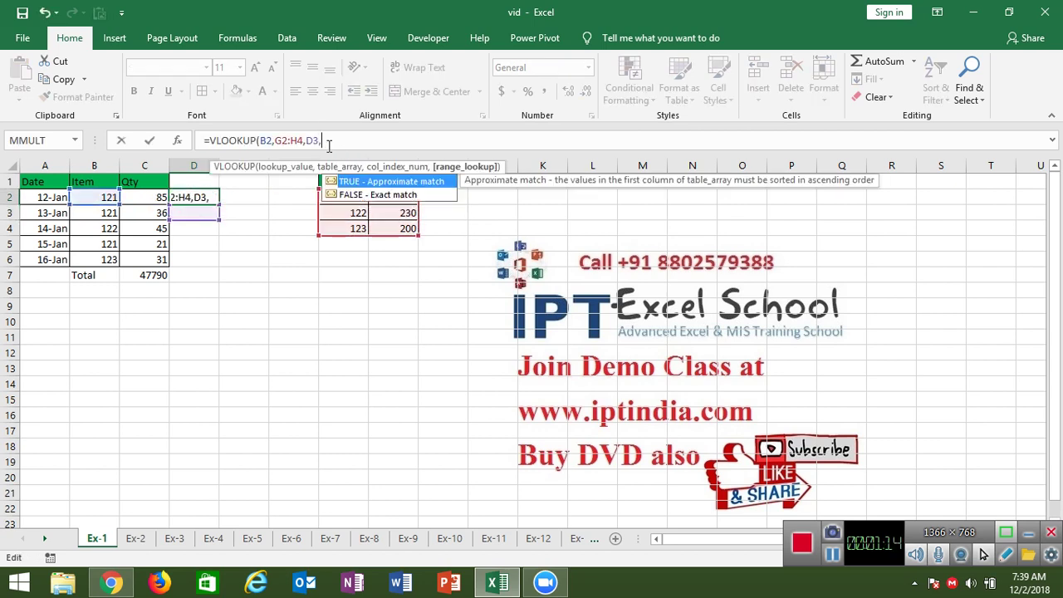
pyautogui.press('Return')
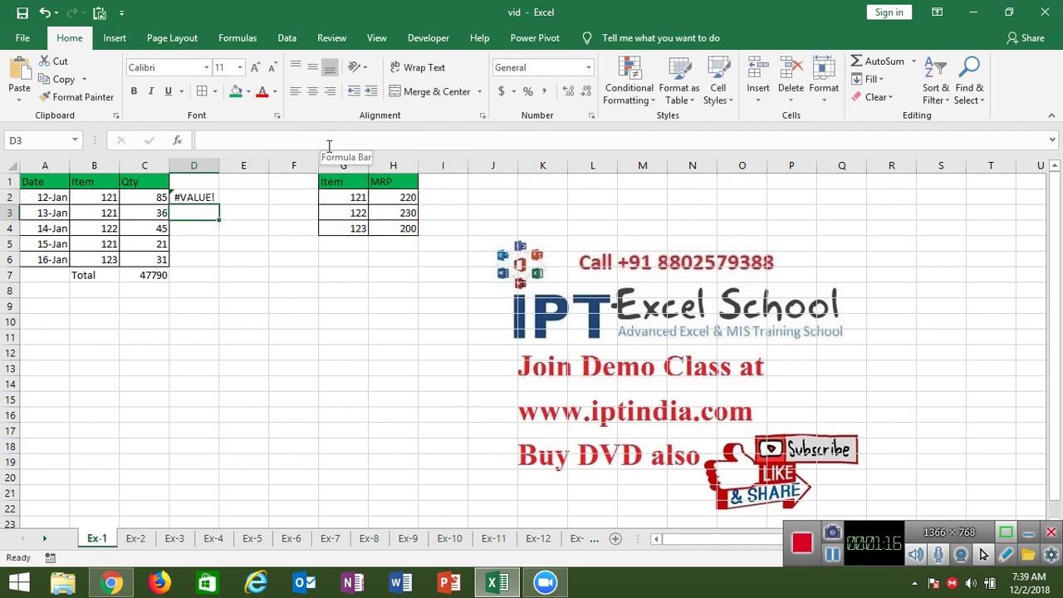
pyautogui.click(193, 196)
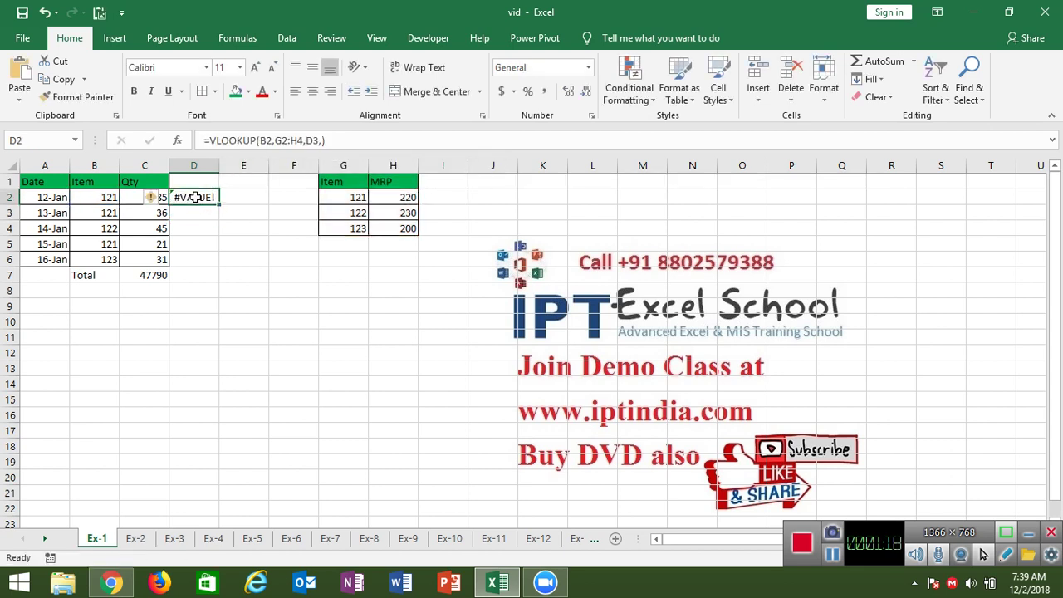
# Step: Enter =VLOOKUP(B2,G1:H4,2,0) in D2, returning item 121's MRP of 220
pyautogui.write('=vl')
pyautogui.press('Tab')
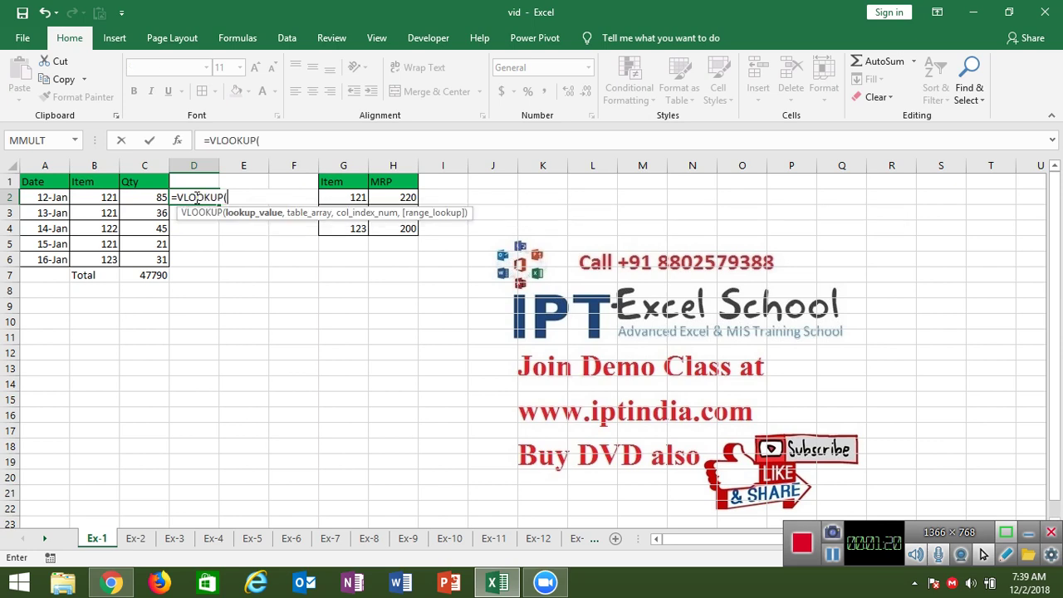
pyautogui.click(107, 195)
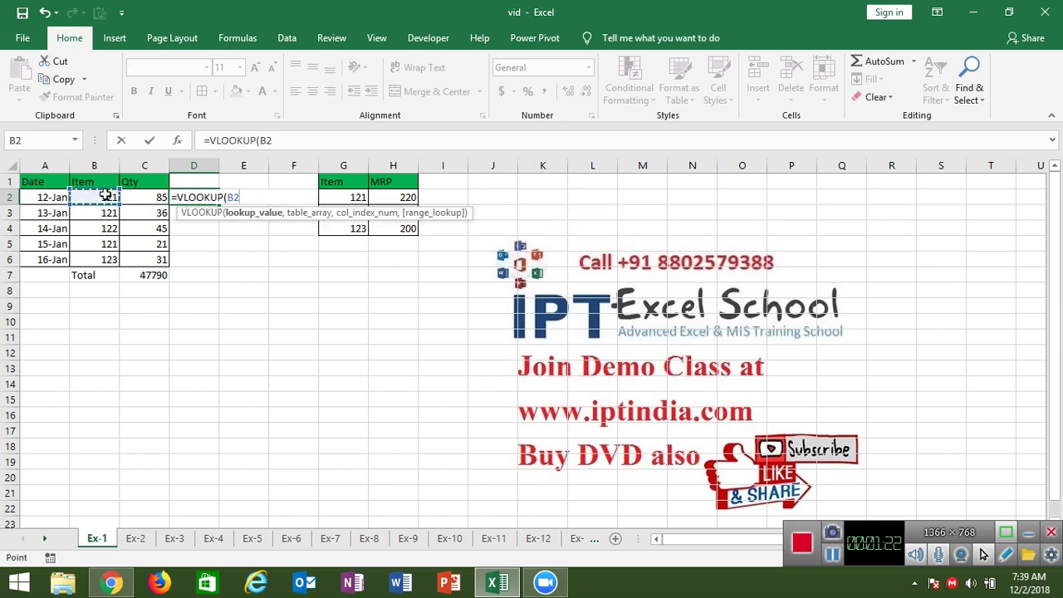
pyautogui.write(',')
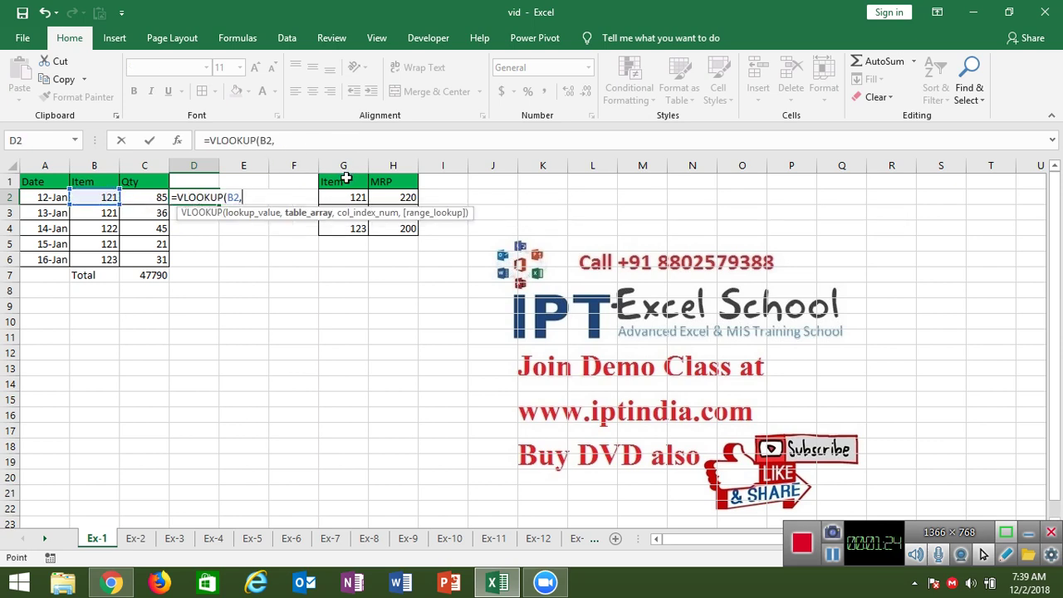
pyautogui.moveTo(344, 179); pyautogui.dragTo(400, 231)
pyautogui.write(',')
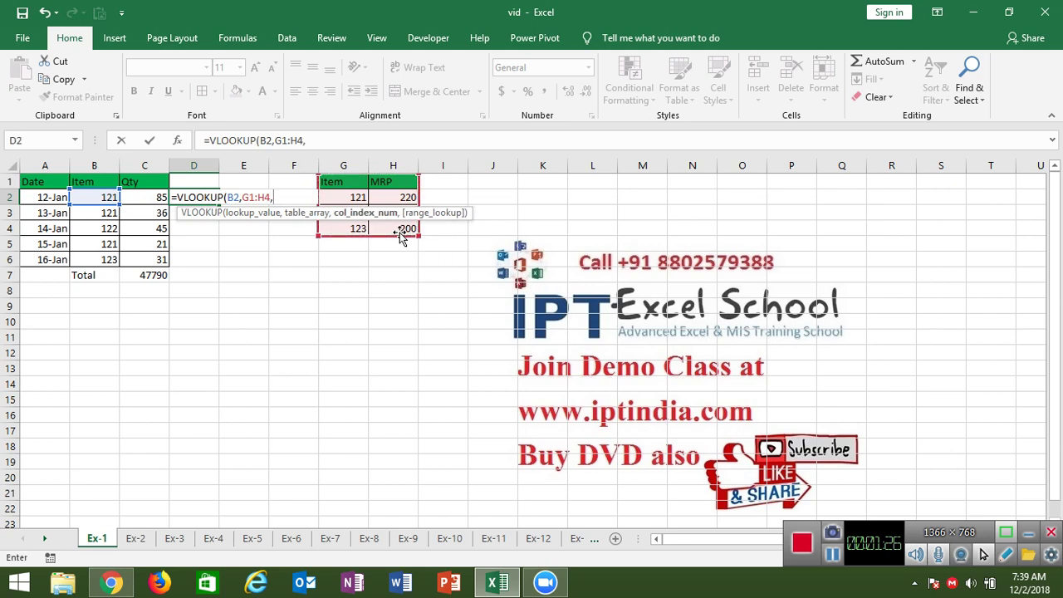
pyautogui.press('Down')
pyautogui.write(',')
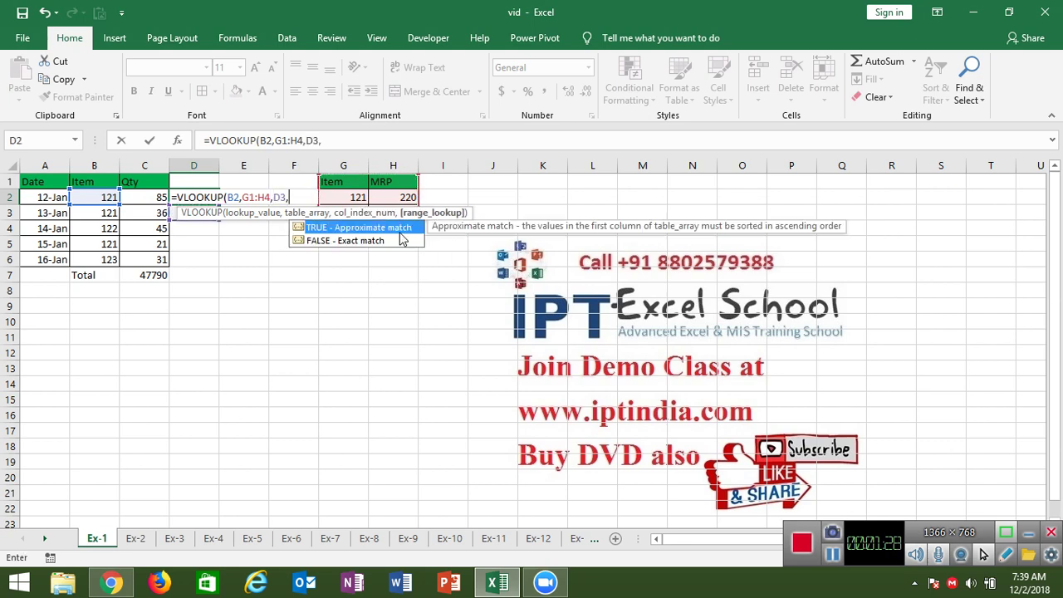
pyautogui.press('Escape')
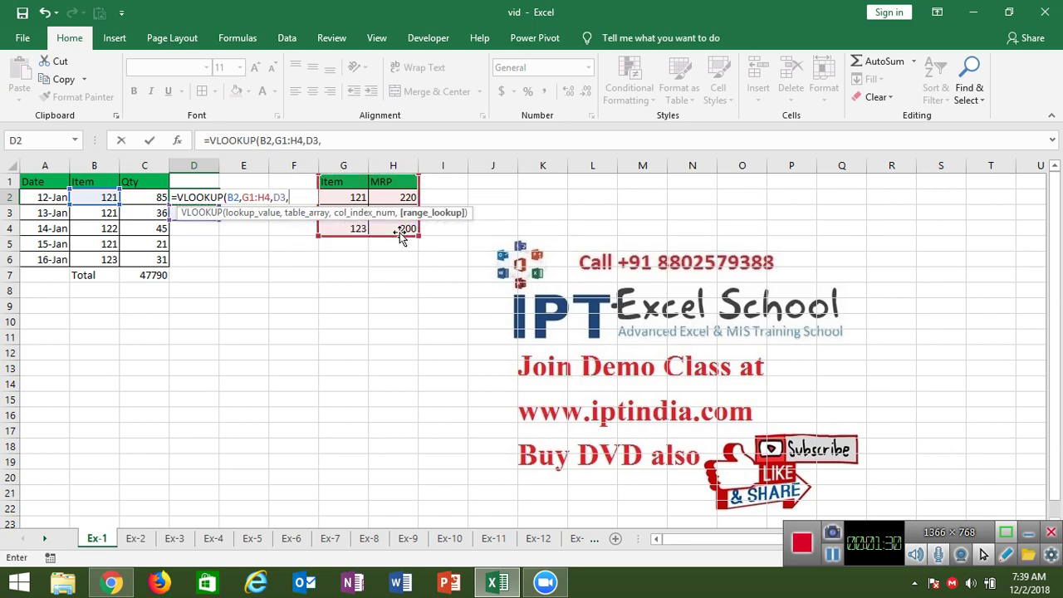
pyautogui.press('BackSpace')
pyautogui.press('BackSpace')
pyautogui.press('BackSpace')
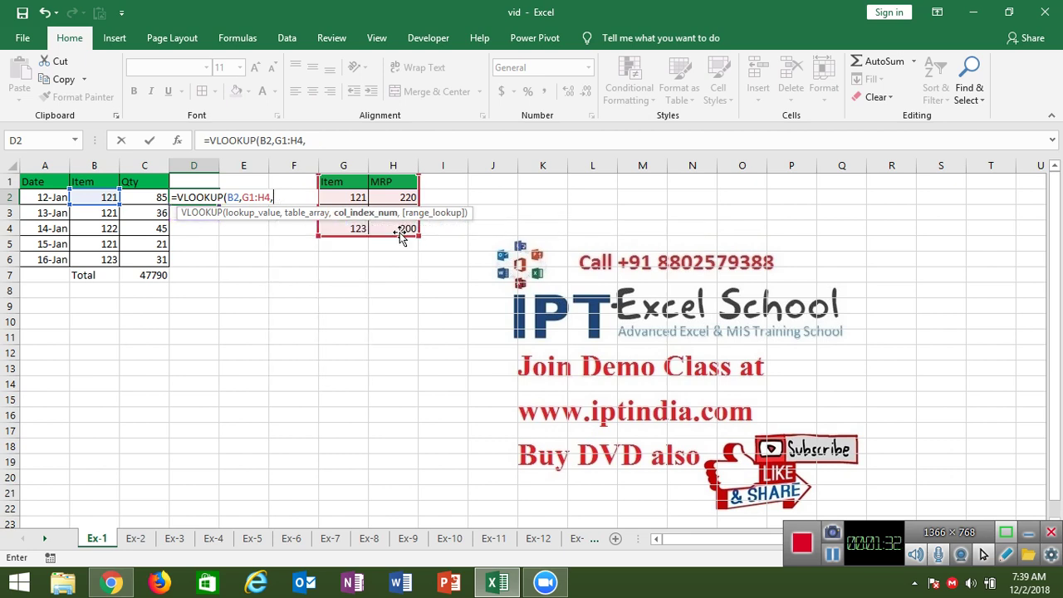
pyautogui.write('2,0')
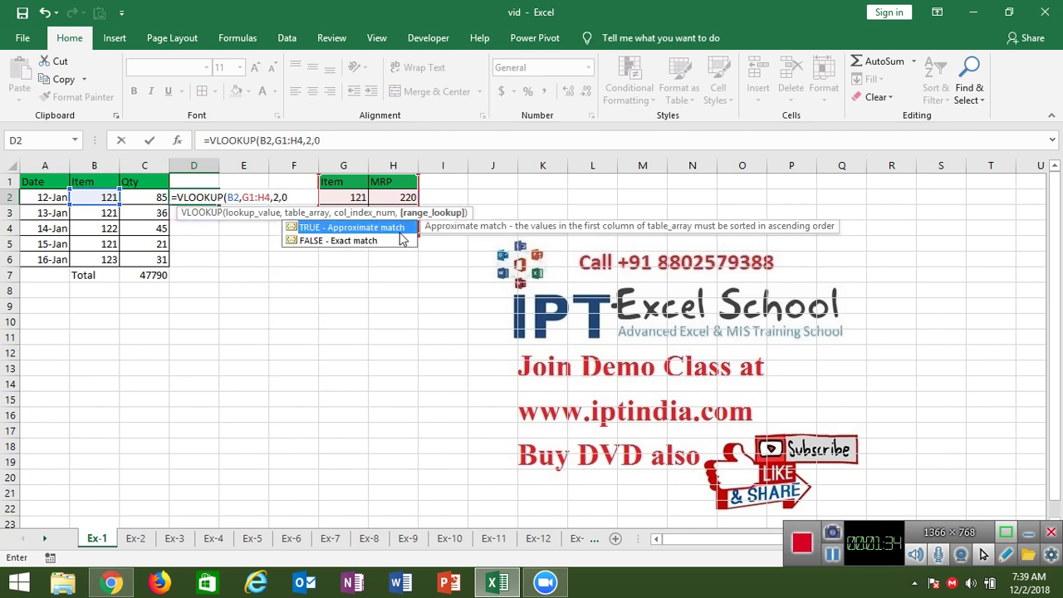
pyautogui.press('Return')
# Step: Reselect D2 and delete the check formula
pyautogui.press('Up')
pyautogui.press('Right')
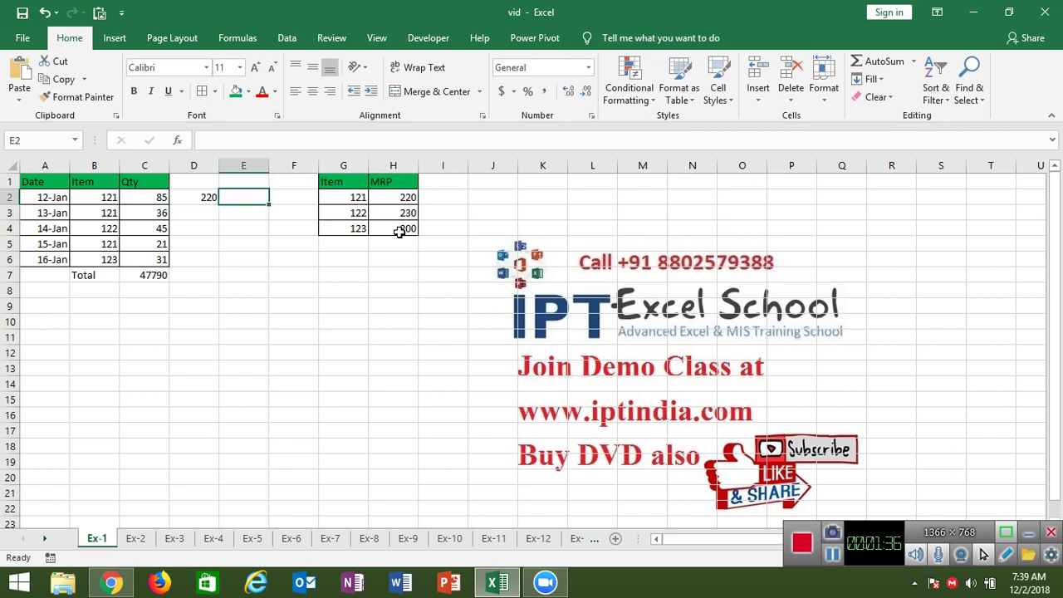
pyautogui.press('Left')
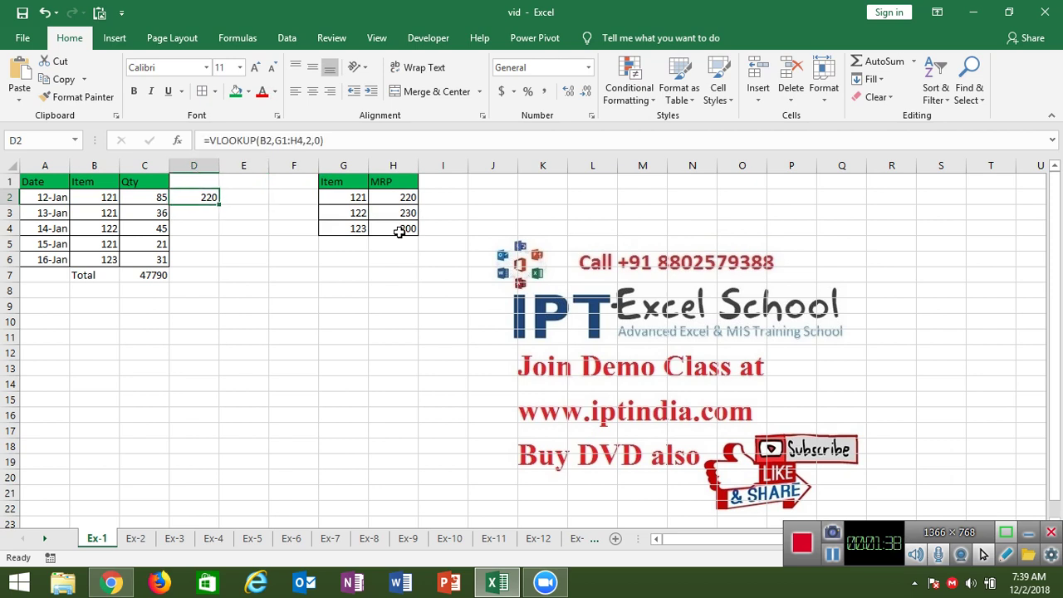
pyautogui.press('Delete')
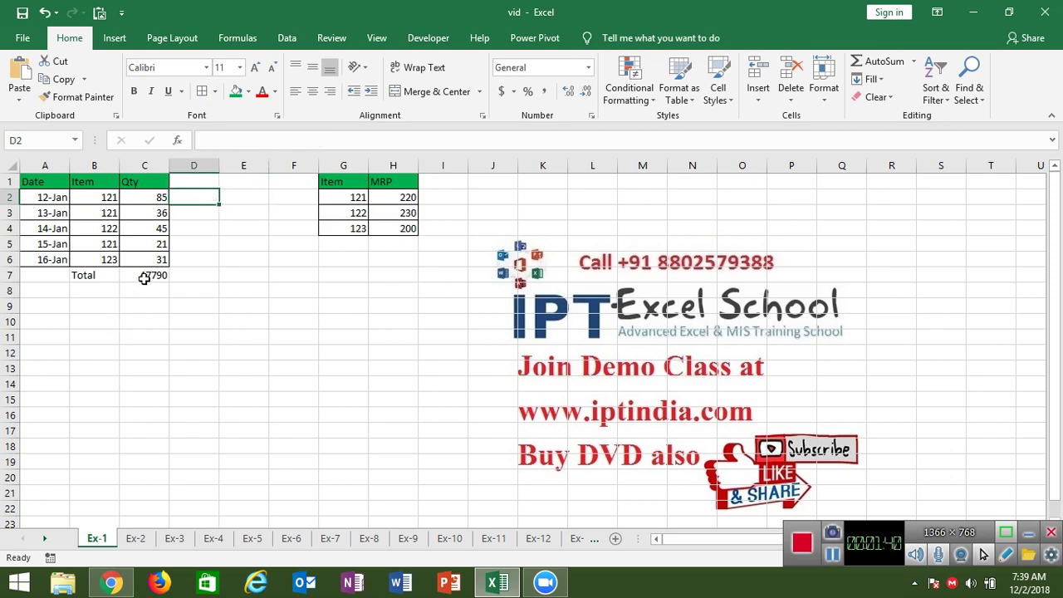
# Step: Open C7's =SUMPRODUCT(SUMIFS(H2:H4,G2:G4,B2:B6),C2:C6) formula for editing
pyautogui.click(147, 276)
pyautogui.doubleClick(147, 277)
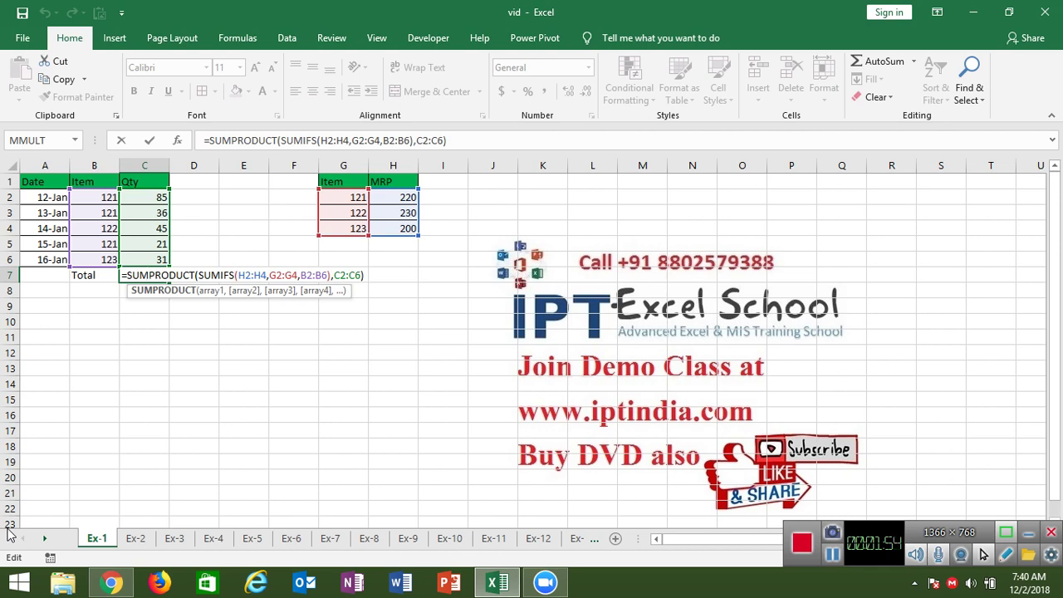
# Step: Commit C7 as an array formula and start C8 with =SUMPRODUCT(SUMIF(
pyautogui.hotkey('ctrl', 'shift', 'Return')
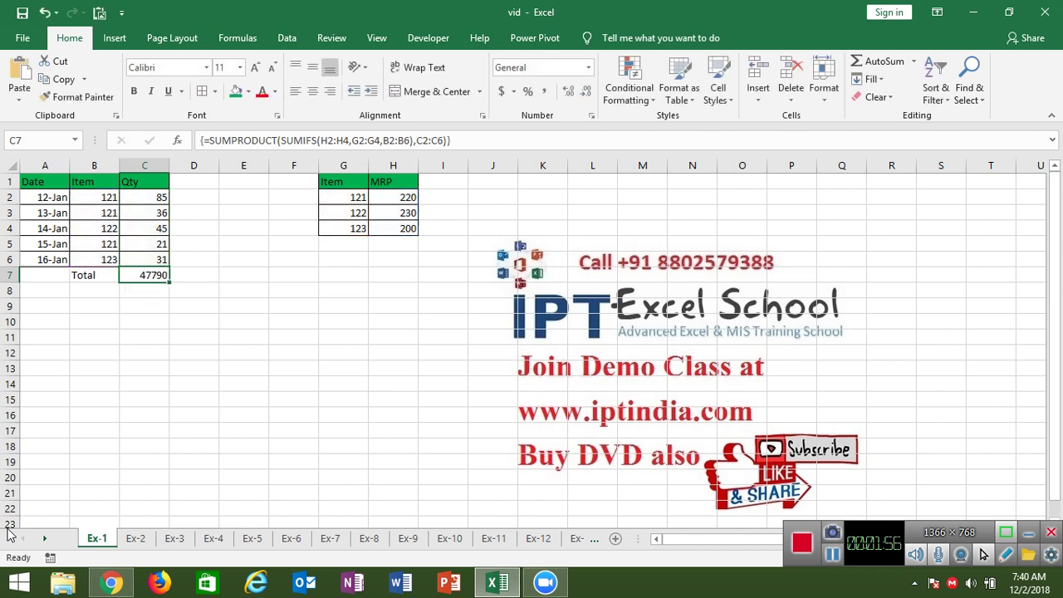
pyautogui.press('Down')
pyautogui.write('=')
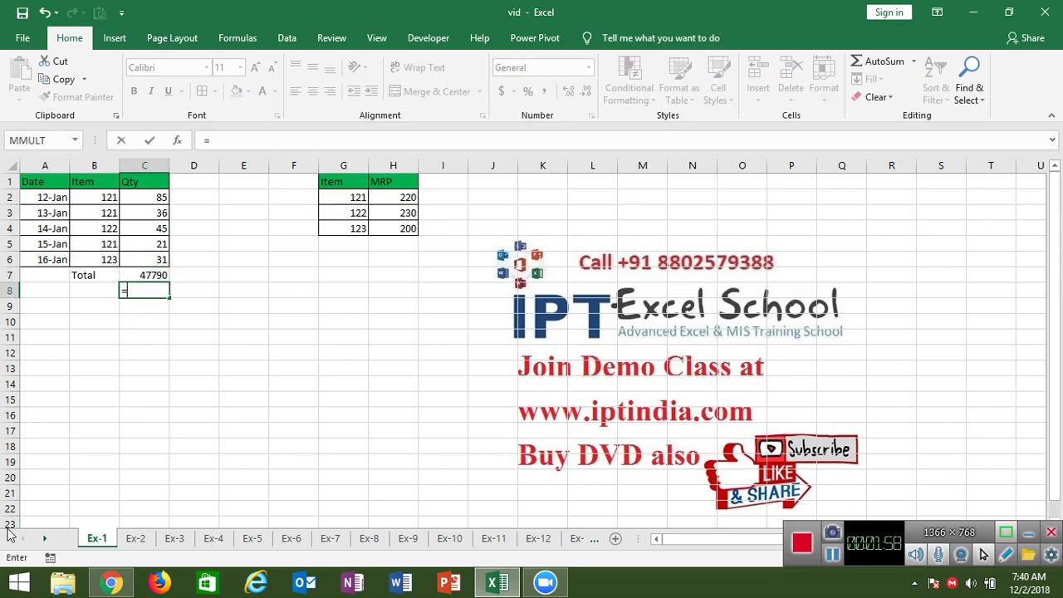
pyautogui.write('sum')
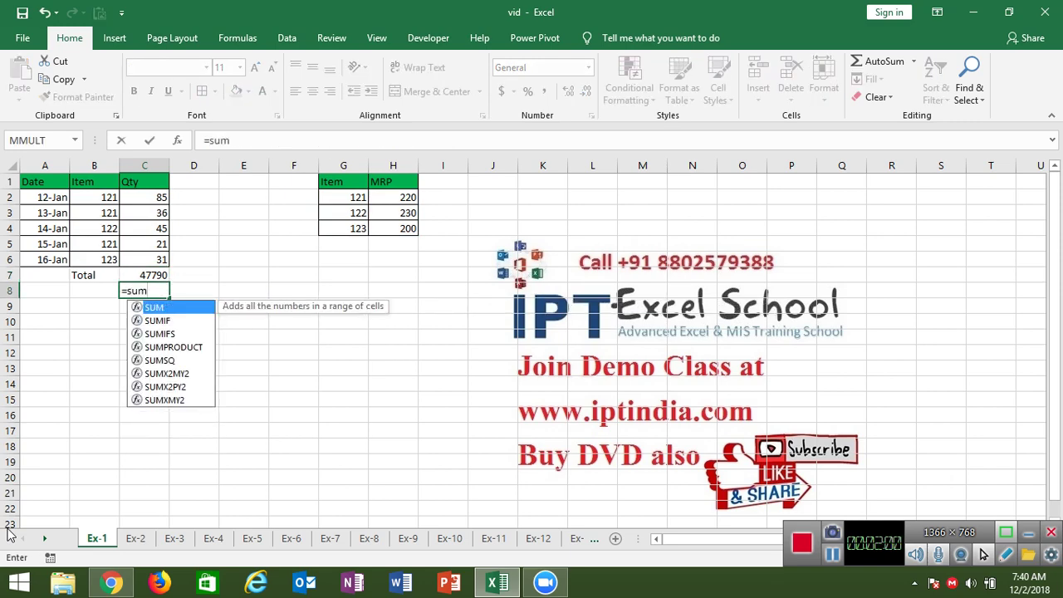
pyautogui.press('Down')
pyautogui.press('Down')
pyautogui.press('Down')
pyautogui.press('Tab')
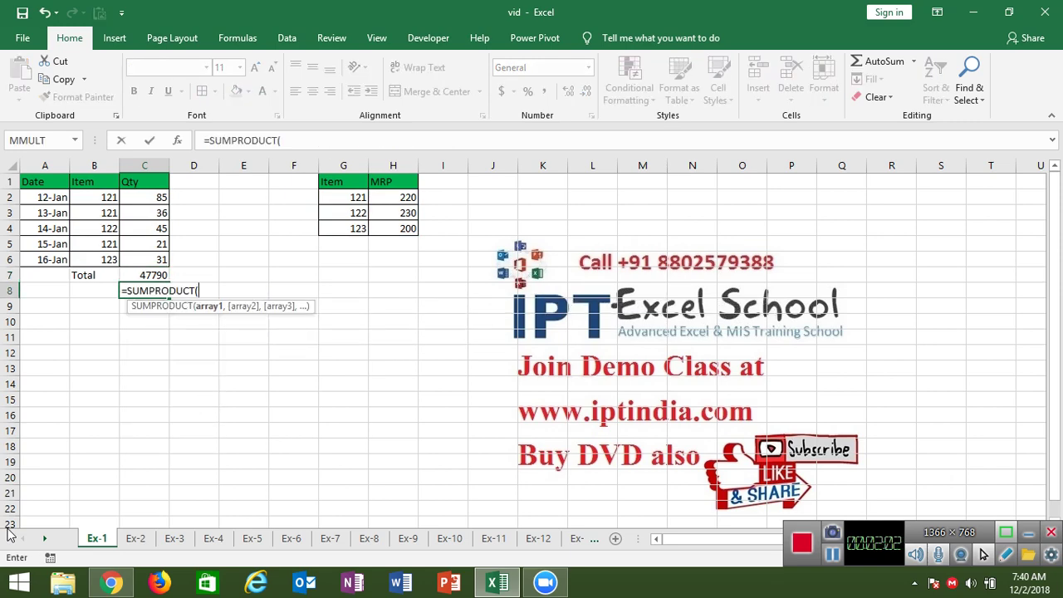
pyautogui.write('sum')
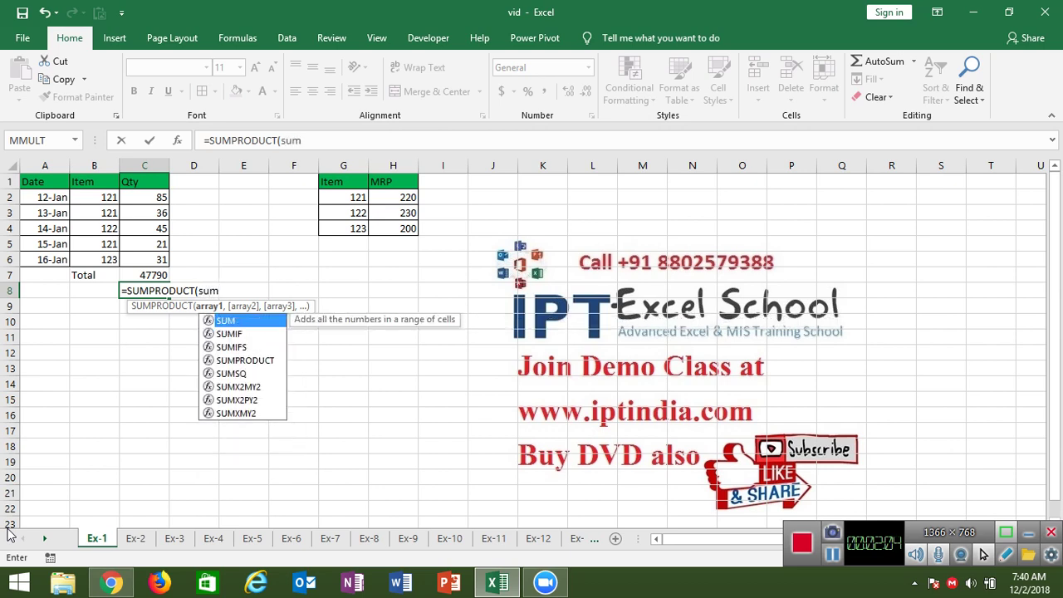
pyautogui.press('Down')
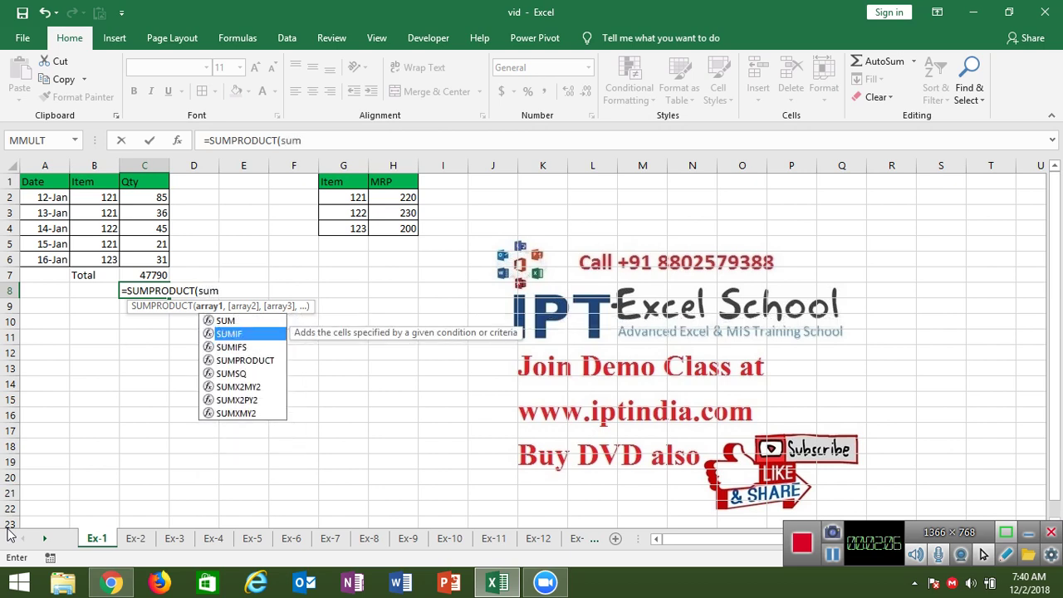
pyautogui.press('Tab')
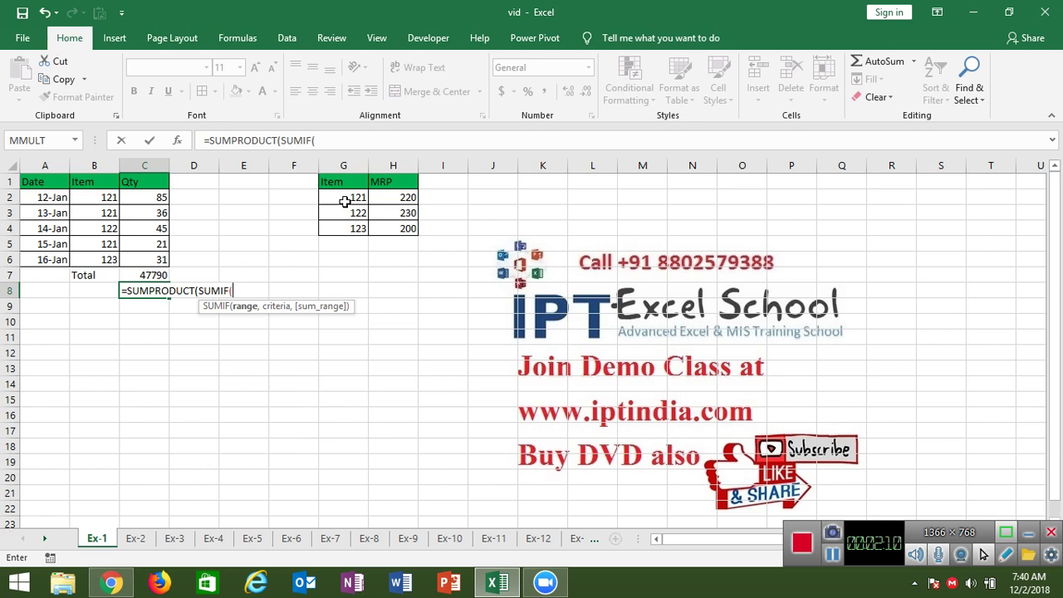
# Step: Give the SUMIF the ranges G2:G4, criteria B2:B6 and sum range H2:H4
pyautogui.moveTo(345, 200); pyautogui.dragTo(347, 228)
pyautogui.write(',')
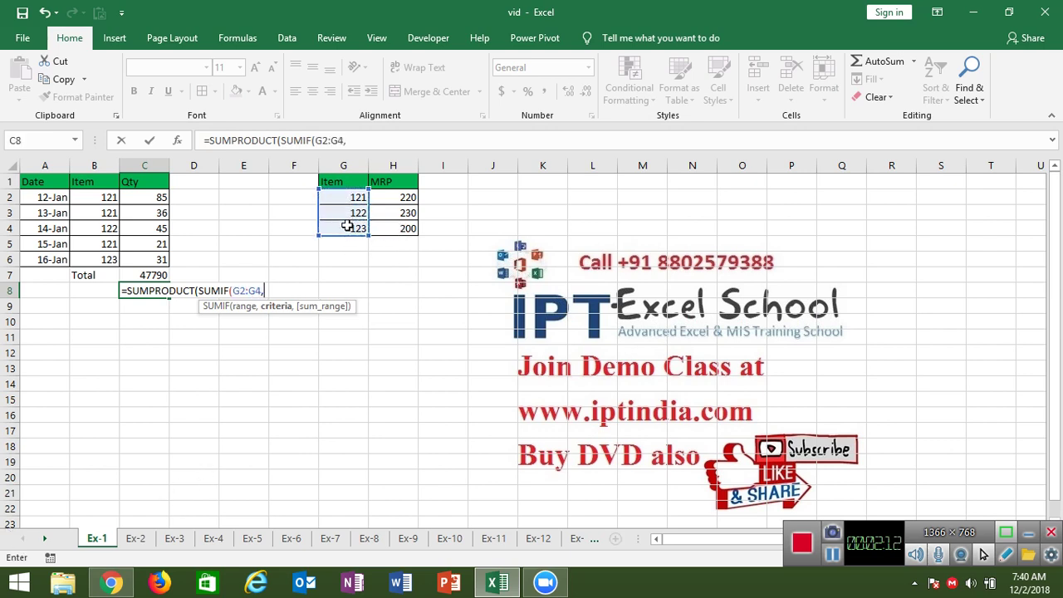
pyautogui.moveTo(111, 196); pyautogui.dragTo(111, 260)
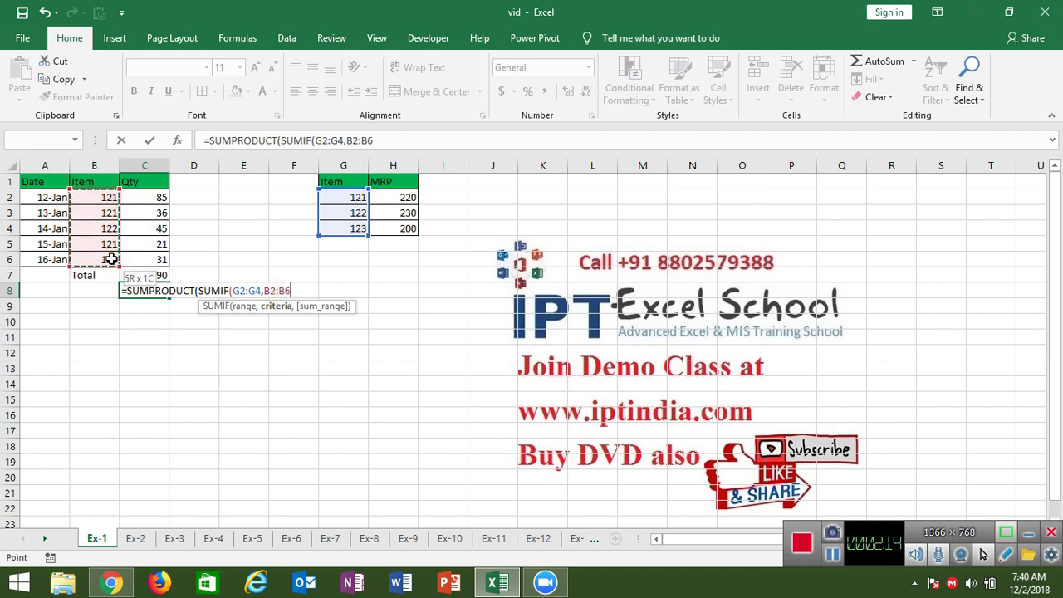
pyautogui.write(',')
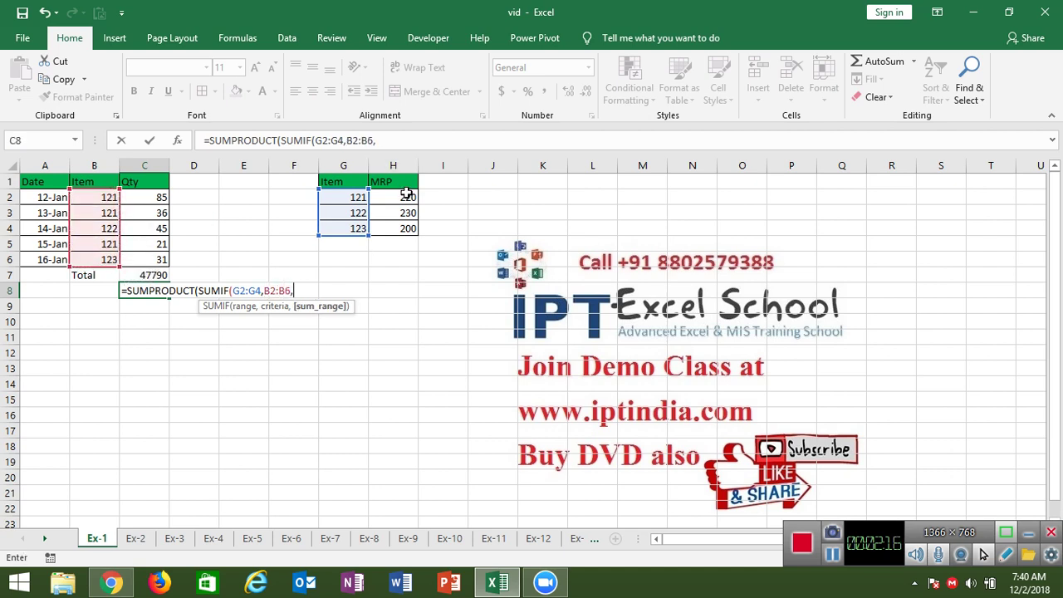
pyautogui.moveTo(405, 197); pyautogui.dragTo(408, 226)
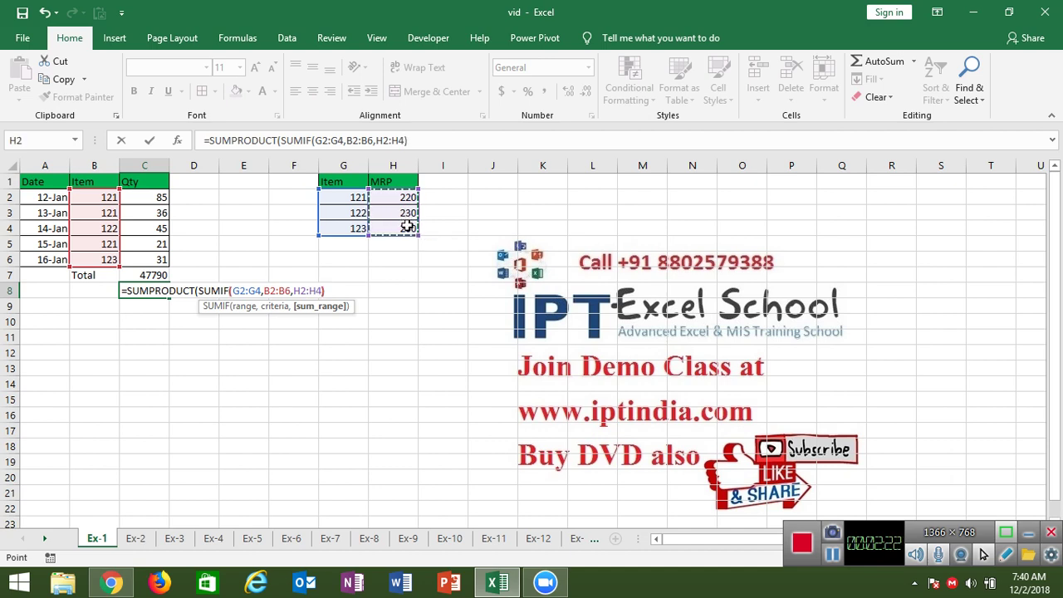
pyautogui.write(')')
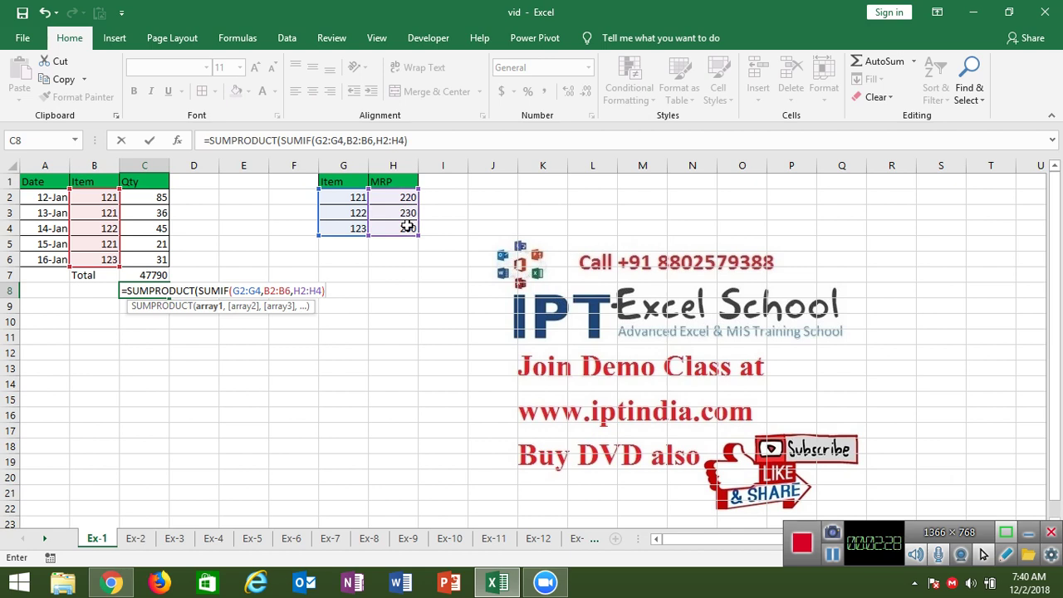
# Step: Multiply by quantities C2:C6 and commit C8, giving total sales of 47790
pyautogui.write(',')
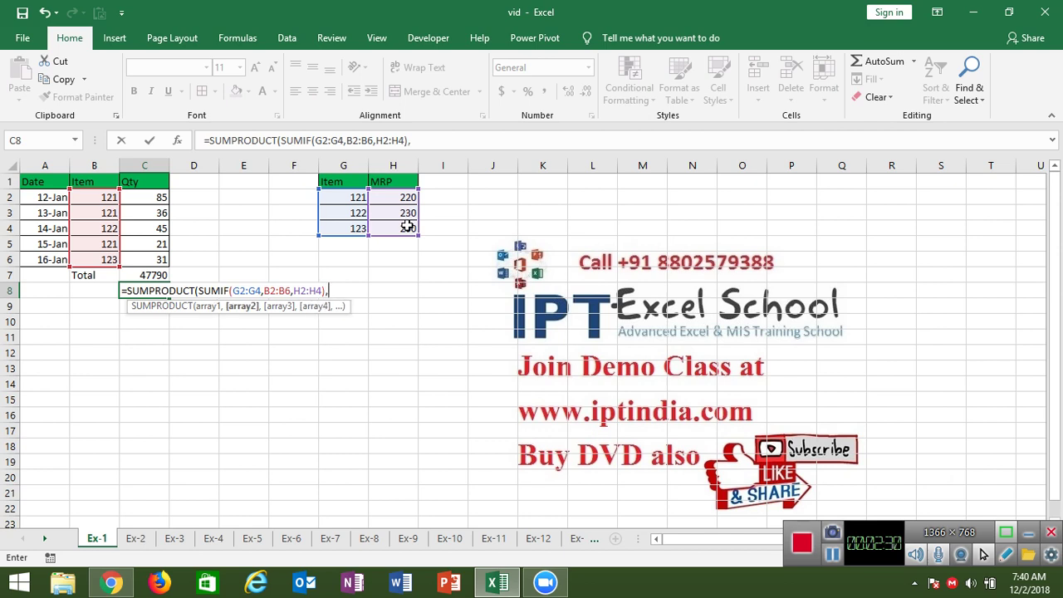
pyautogui.click(160, 201)
pyautogui.moveTo(161, 200); pyautogui.dragTo(156, 257)
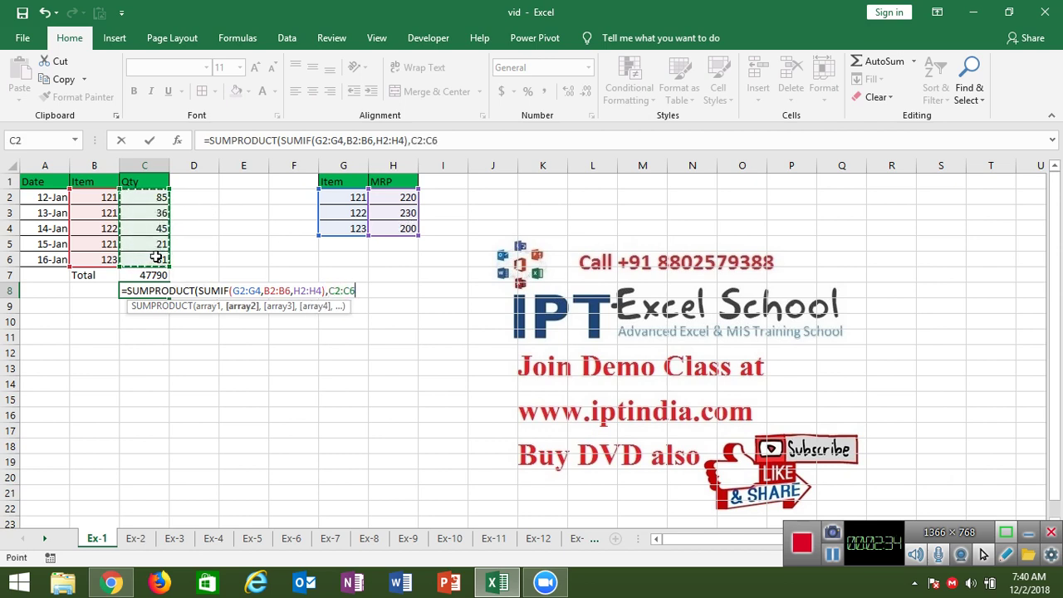
pyautogui.write(')')
pyautogui.press('Return')
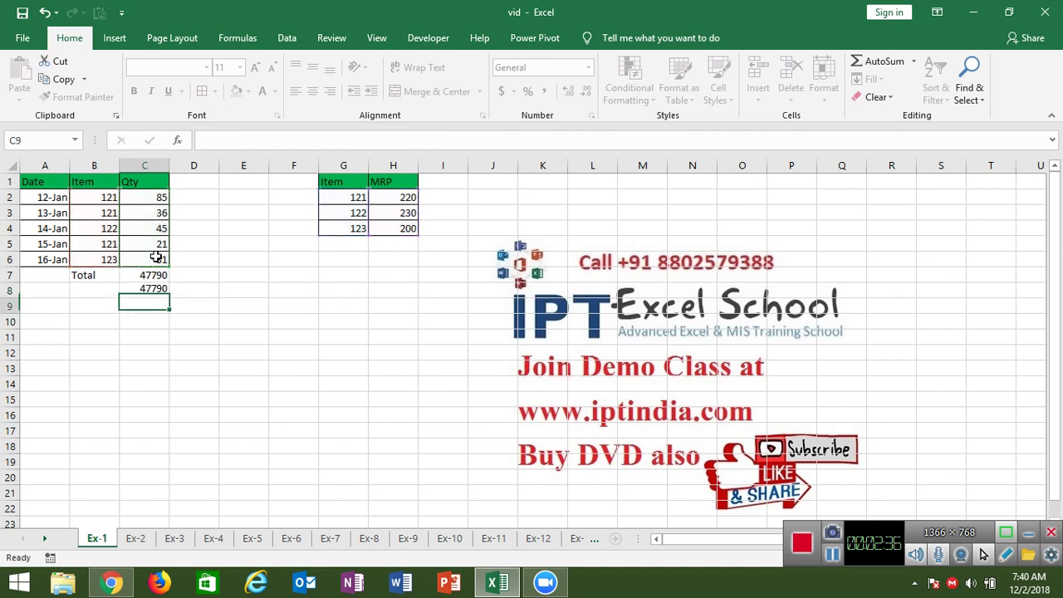
pyautogui.press('Up')
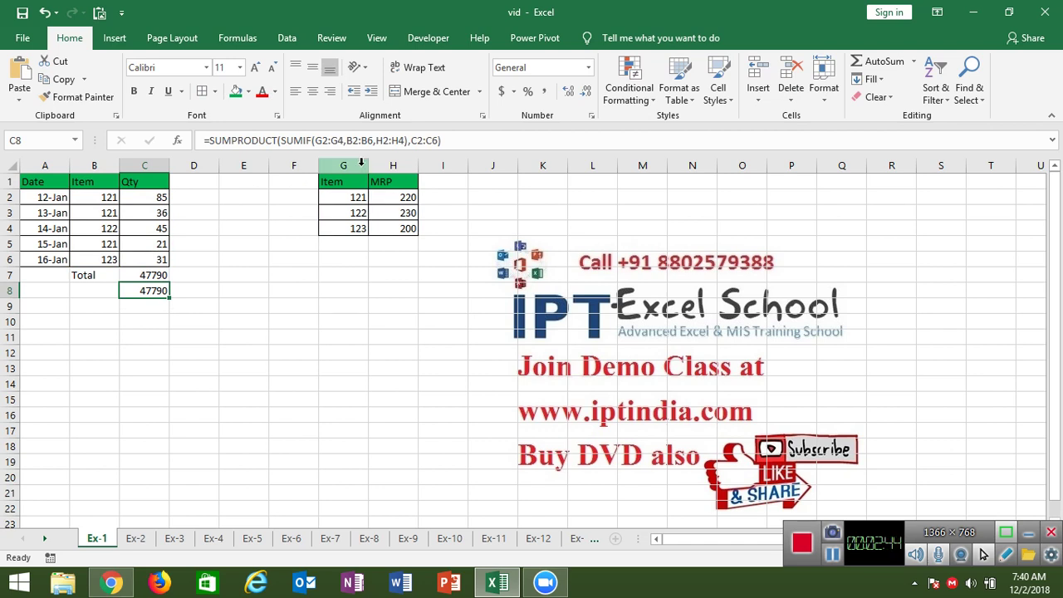
# Step: Evaluate C8 step by step: MRPs {220;220;230;220;200}, then the 47790 total
pyautogui.click(247, 41)
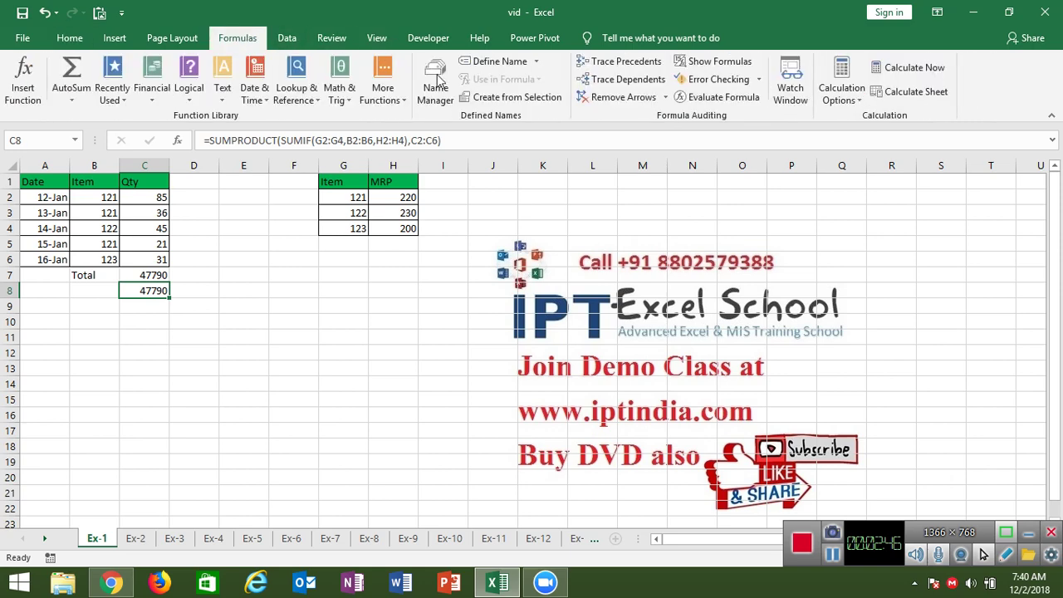
pyautogui.click(688, 103)
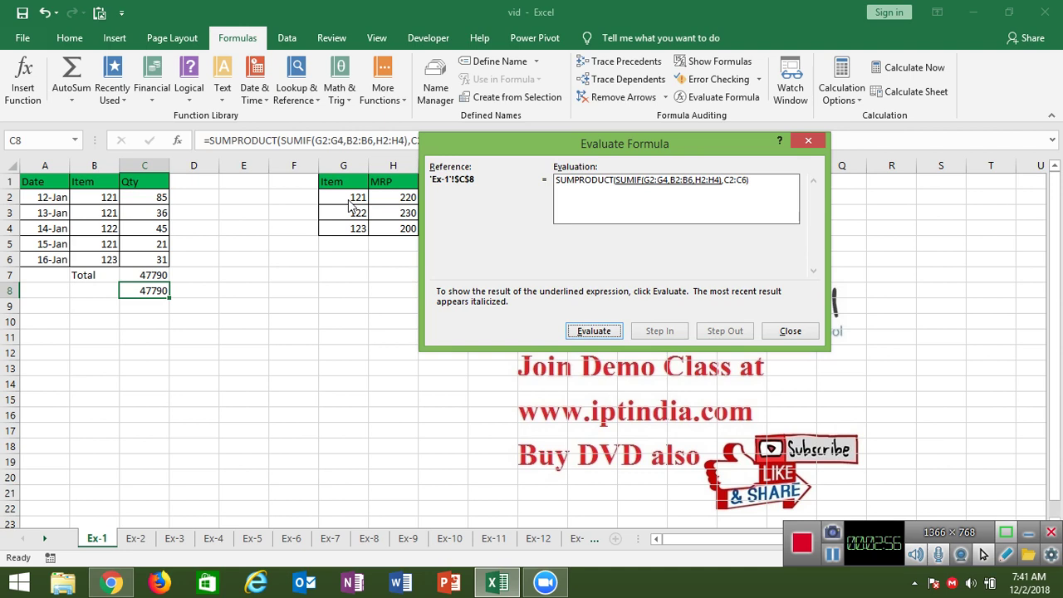
pyautogui.click(570, 332)
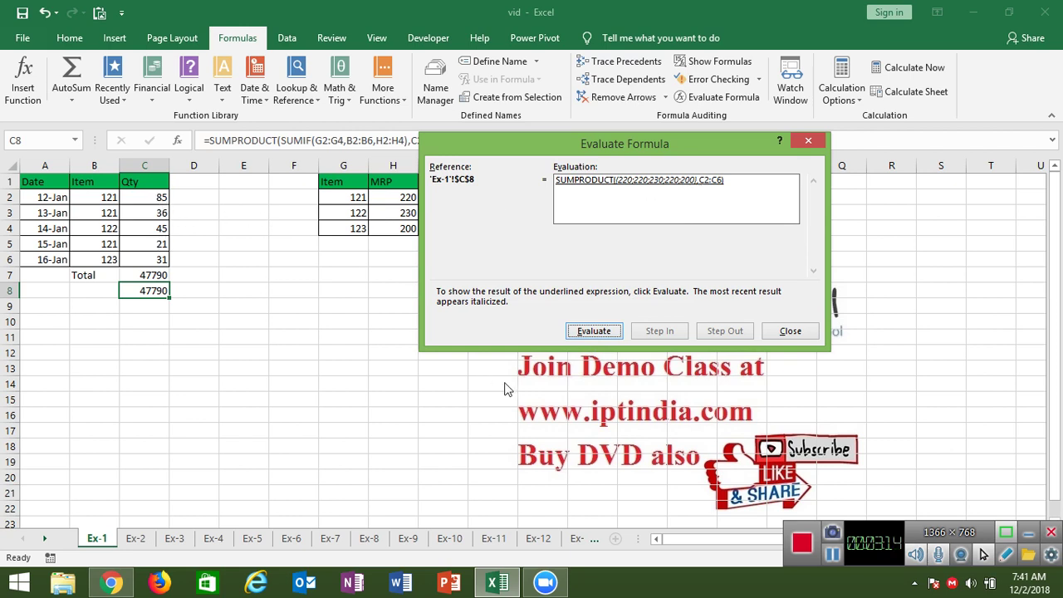
pyautogui.click(594, 330)
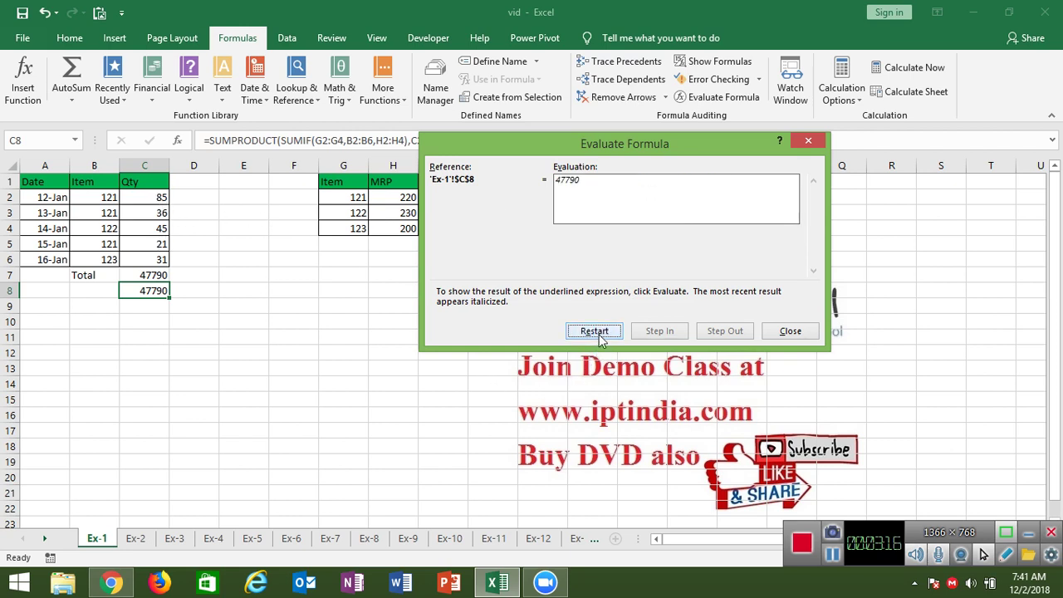
pyautogui.click(792, 331)
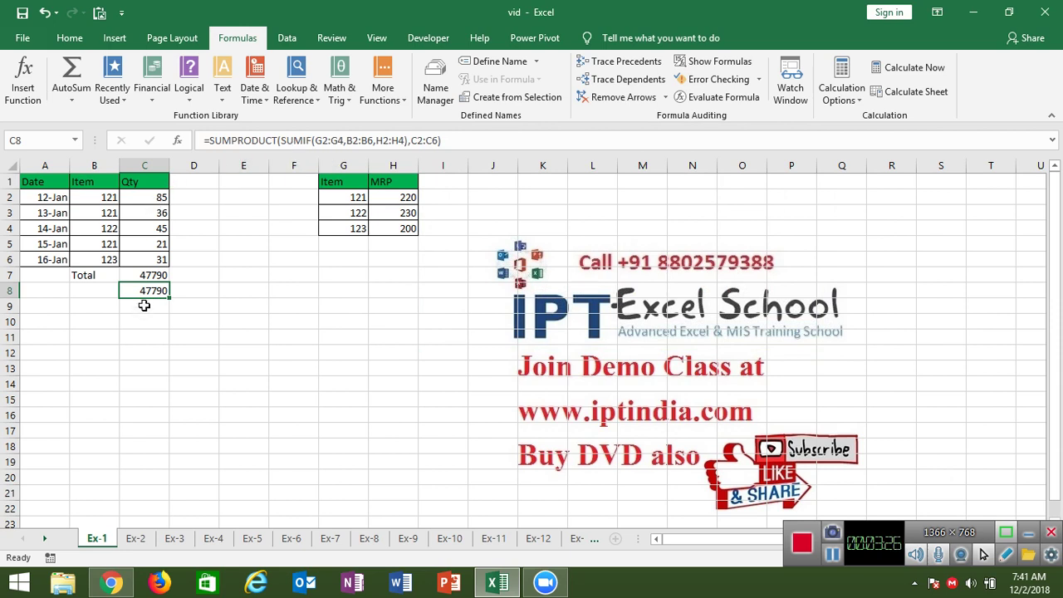
# Step: Enter =SUMIF(G2:G4,B2:B6,H2:H4) in D2, returning 220 for the first item
pyautogui.click(208, 198)
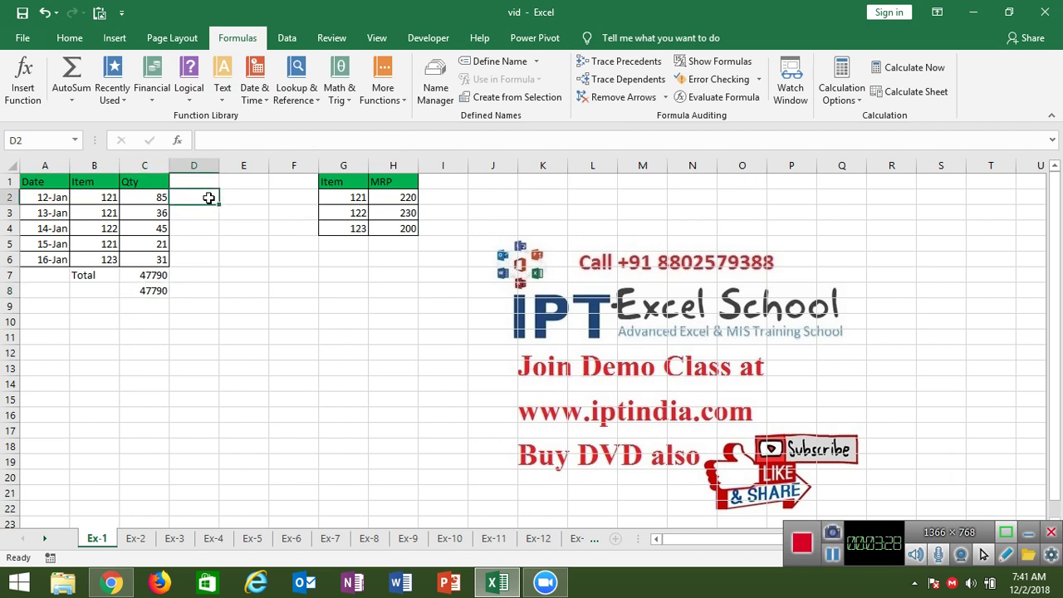
pyautogui.write('=sum')
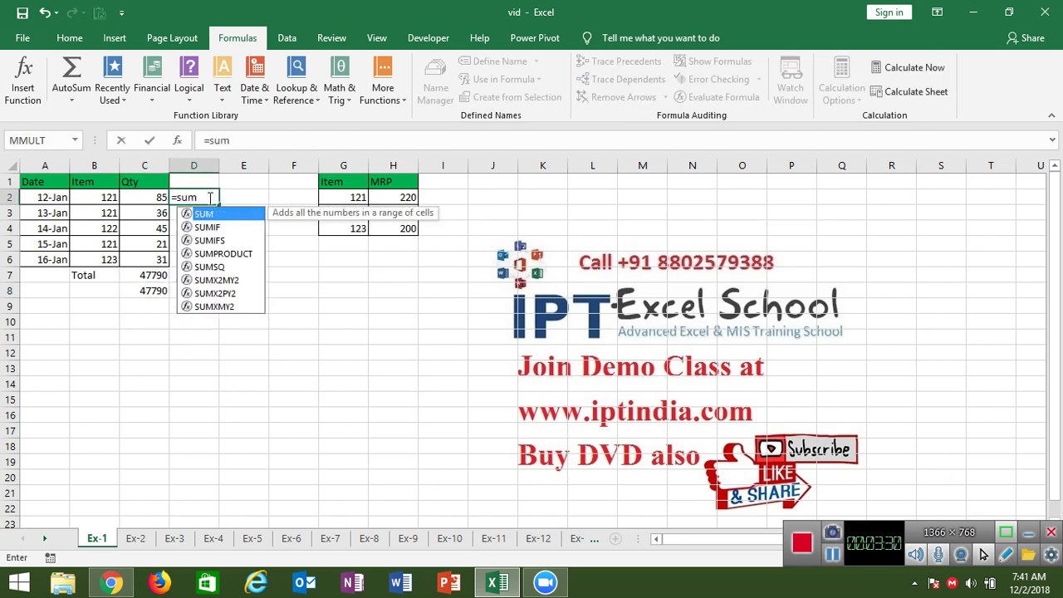
pyautogui.press('Down')
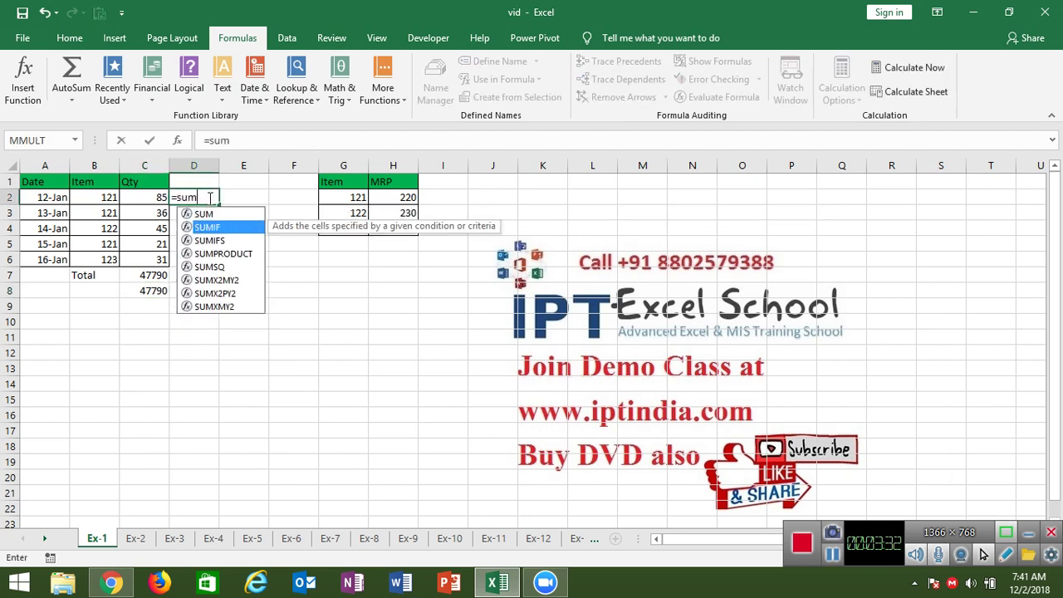
pyautogui.press('Tab')
pyautogui.moveTo(341, 196); pyautogui.dragTo(345, 228)
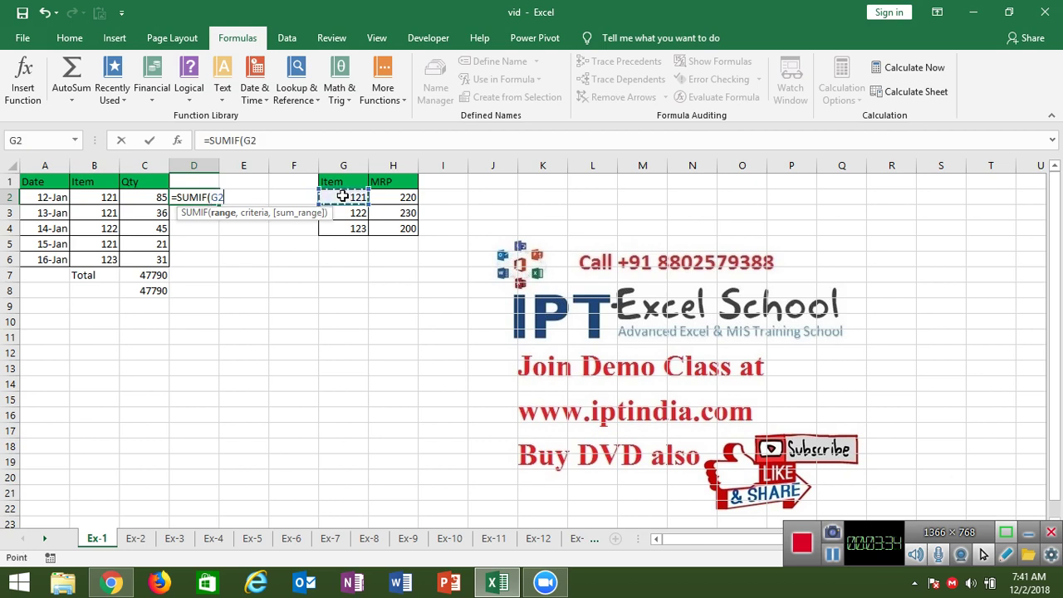
pyautogui.write(':G4,')
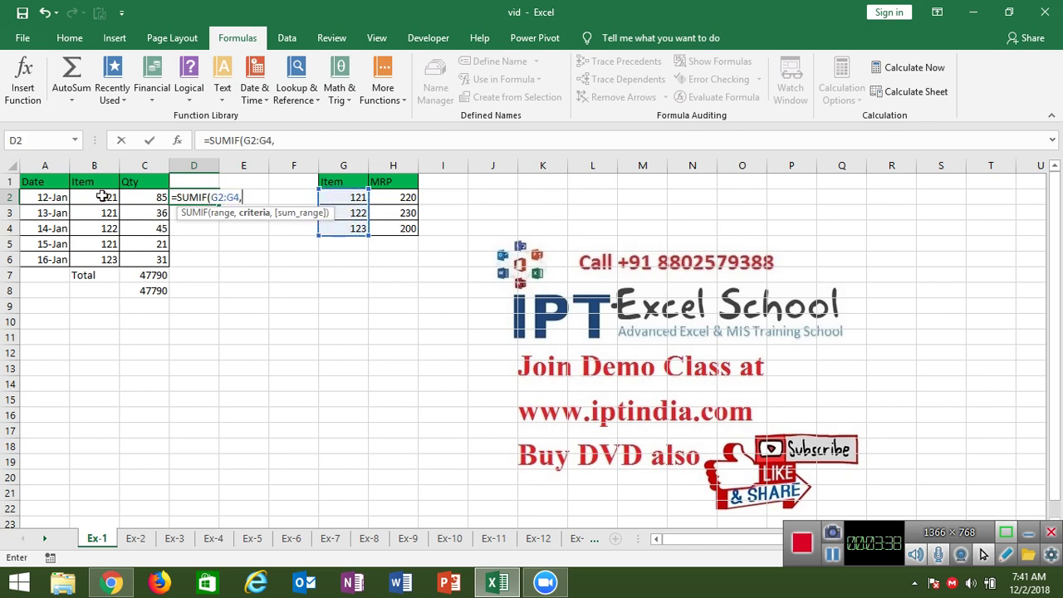
pyautogui.moveTo(104, 196); pyautogui.dragTo(102, 252)
pyautogui.write(',')
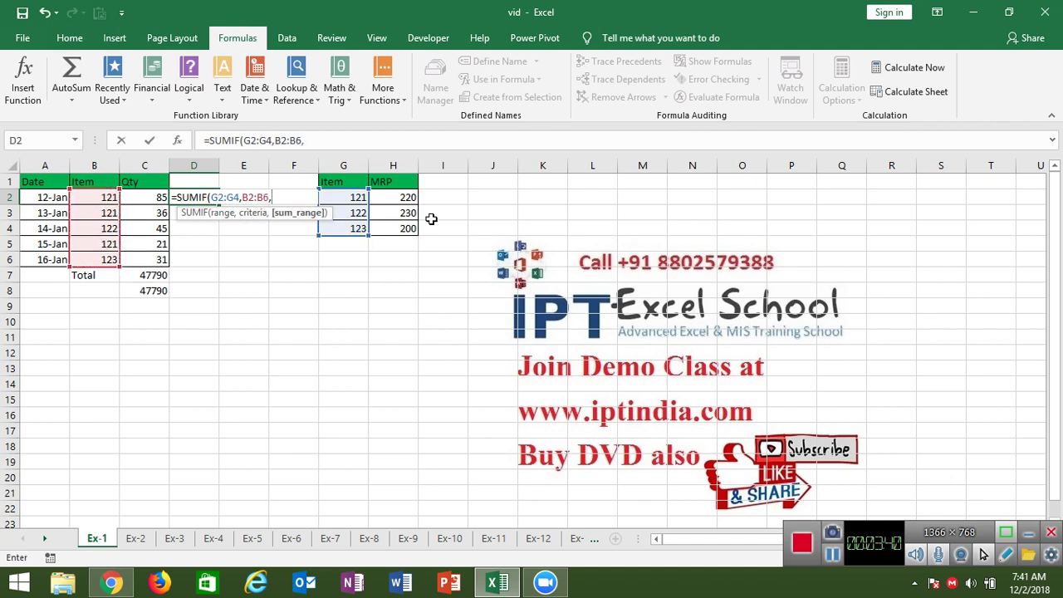
pyautogui.click(400, 200)
pyautogui.moveTo(400, 200); pyautogui.dragTo(402, 226)
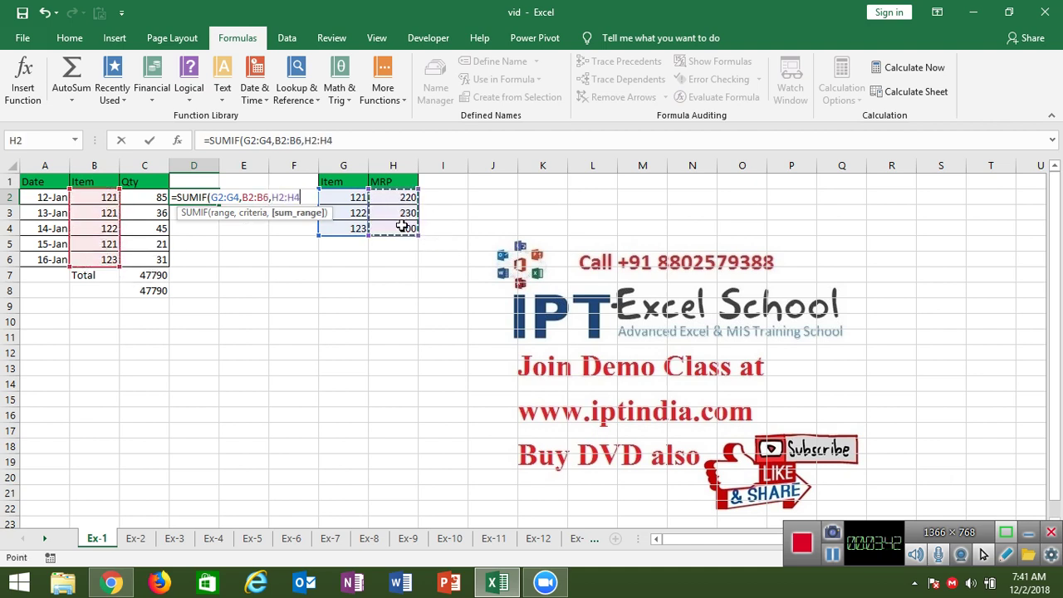
pyautogui.hotkey('ctrl', 'Return')
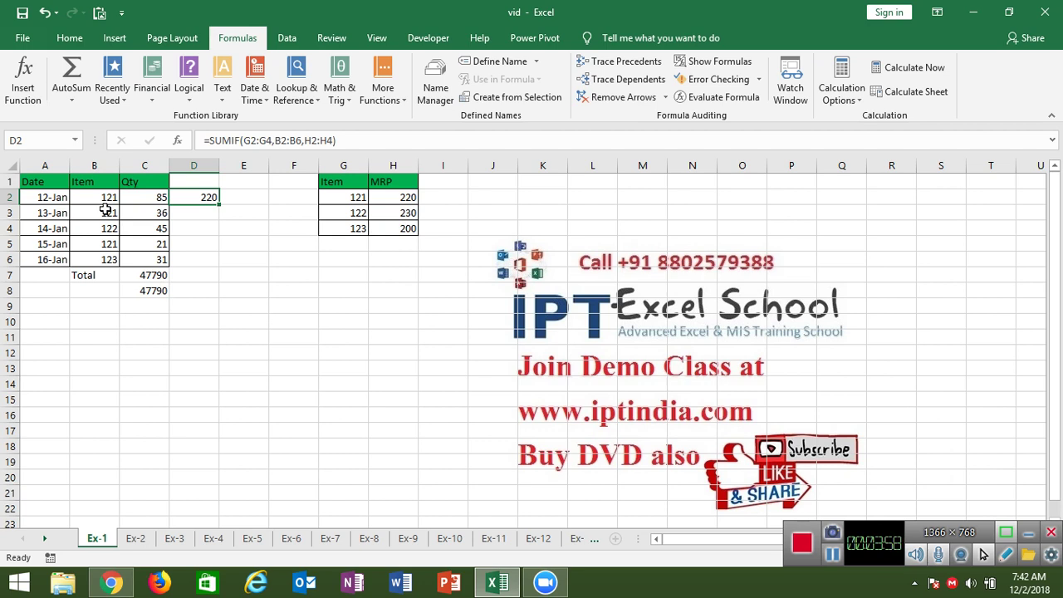
pyautogui.click(147, 293)
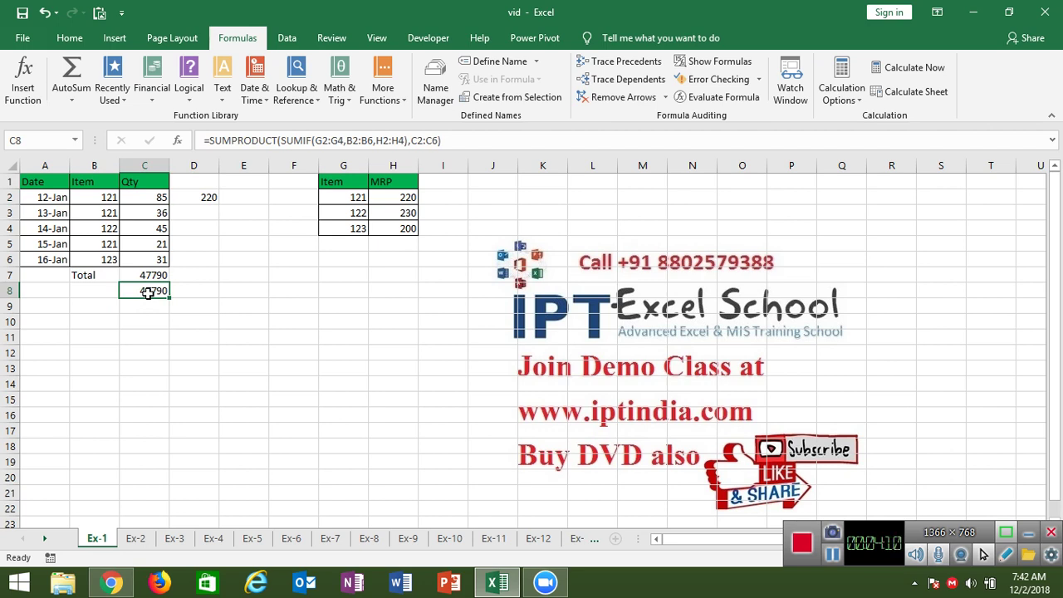
# Step: Search YouTube in Chrome for iptindia and open the Advanced Excel training channel
pyautogui.click(130, 586)
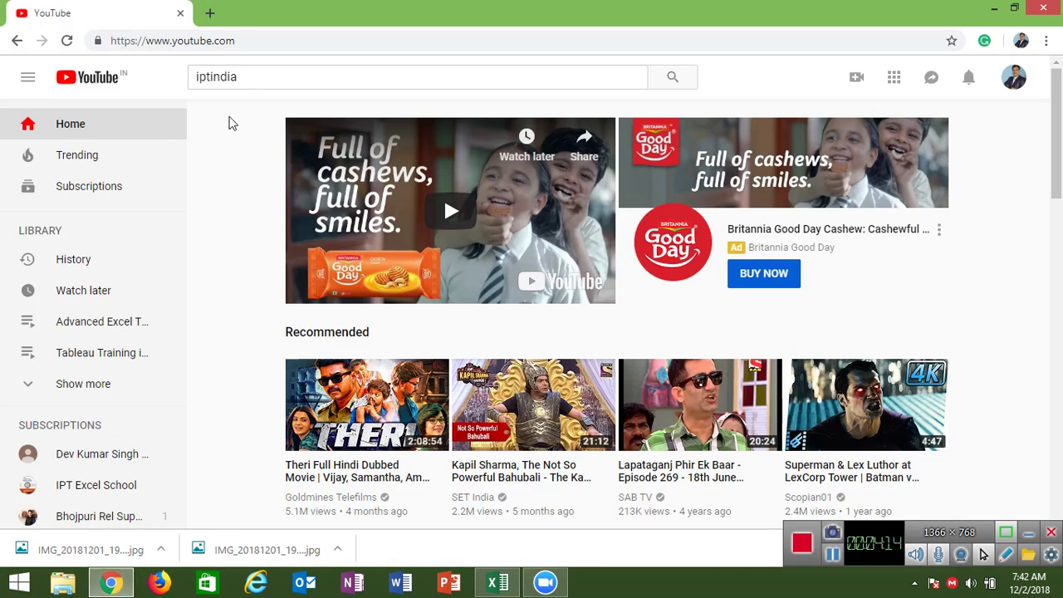
pyautogui.doubleClick(256, 78)
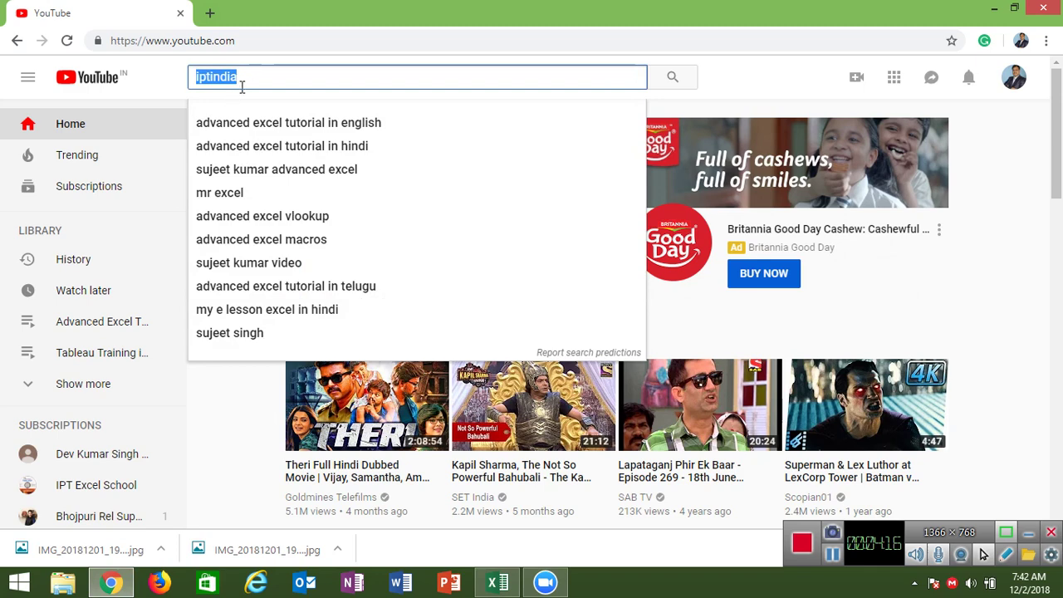
pyautogui.write('ip')
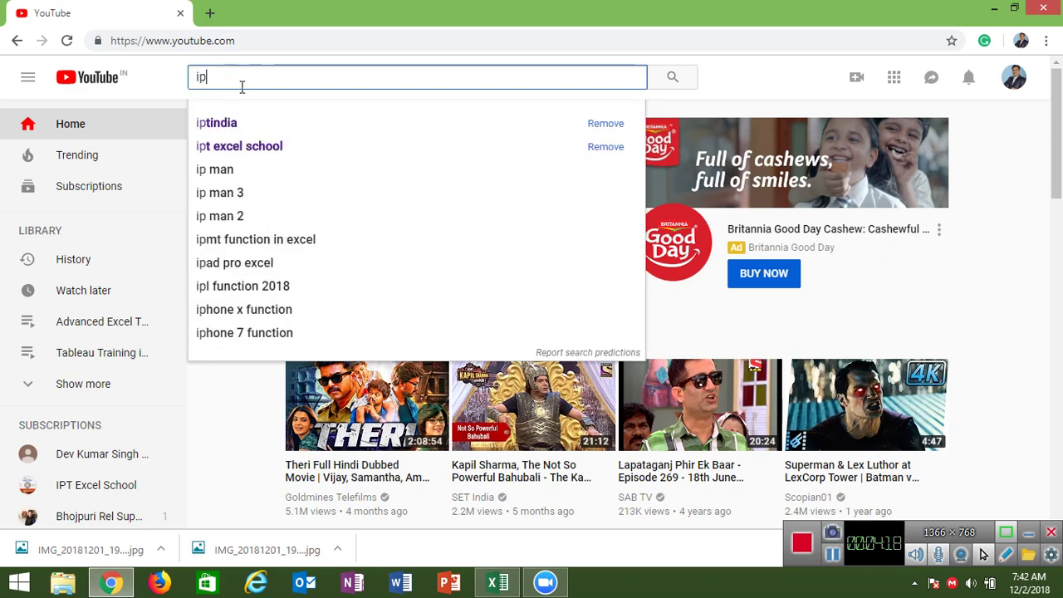
pyautogui.write('t')
pyautogui.press('Down')
pyautogui.press('Return')
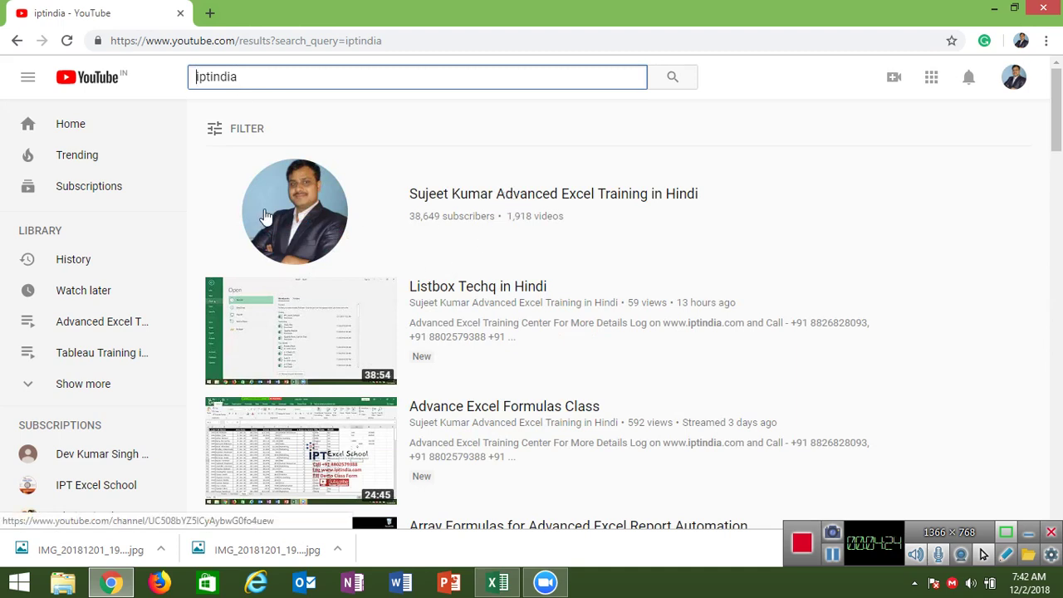
pyautogui.click(303, 214)
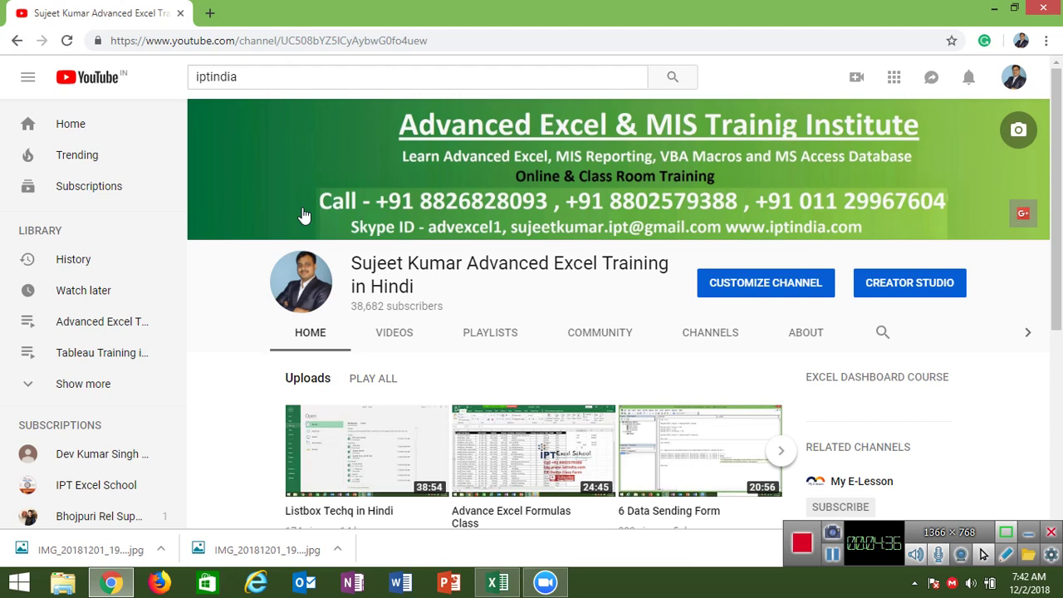
# Step: Minimize all windows with Win+D to show the desktop
pyautogui.press('super+d')
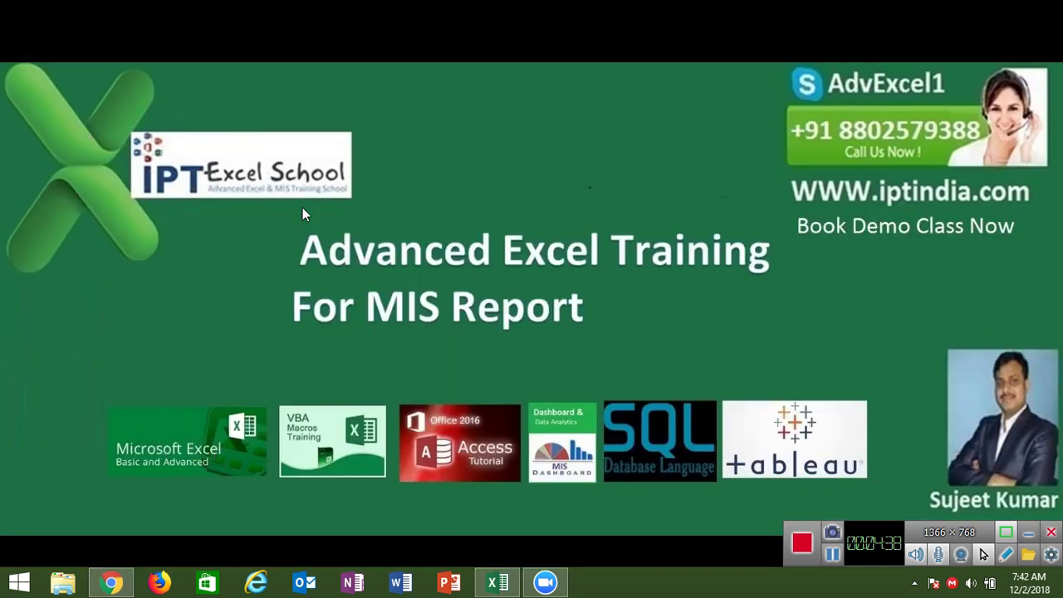